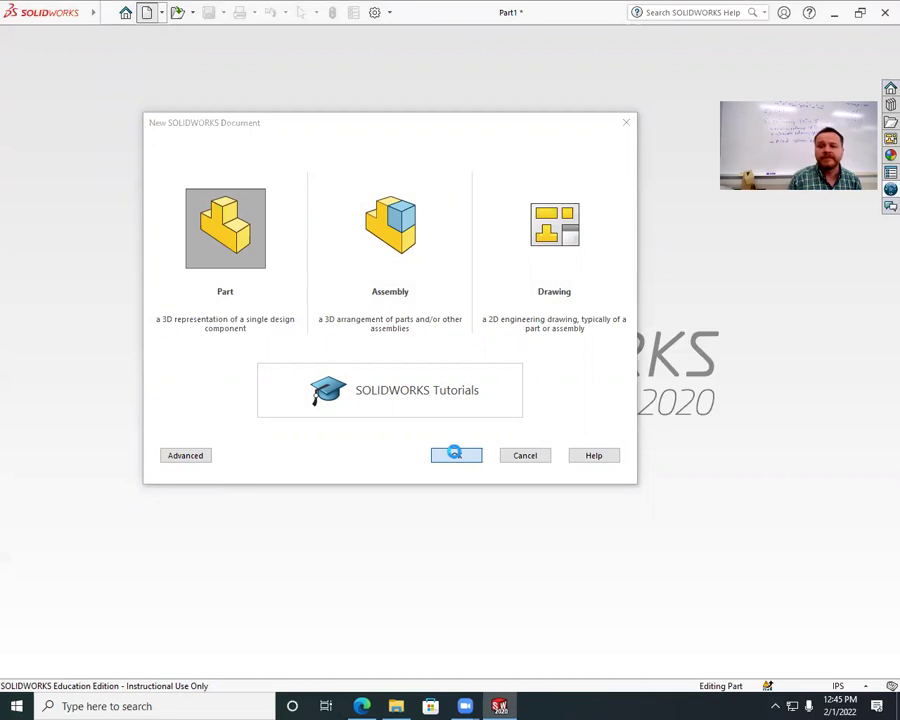
Confirm the new Part1 document and select Front Plane in the FeatureManager tree.
{"action": "left_click", "coordinate": [455, 453]}
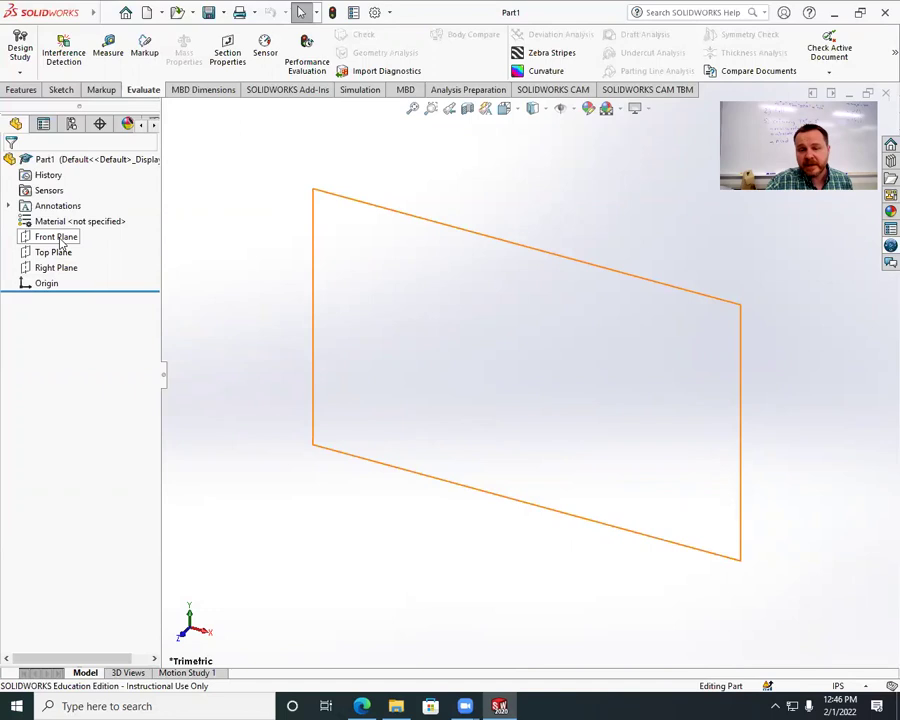
{"action": "left_click", "coordinate": [58, 238]}
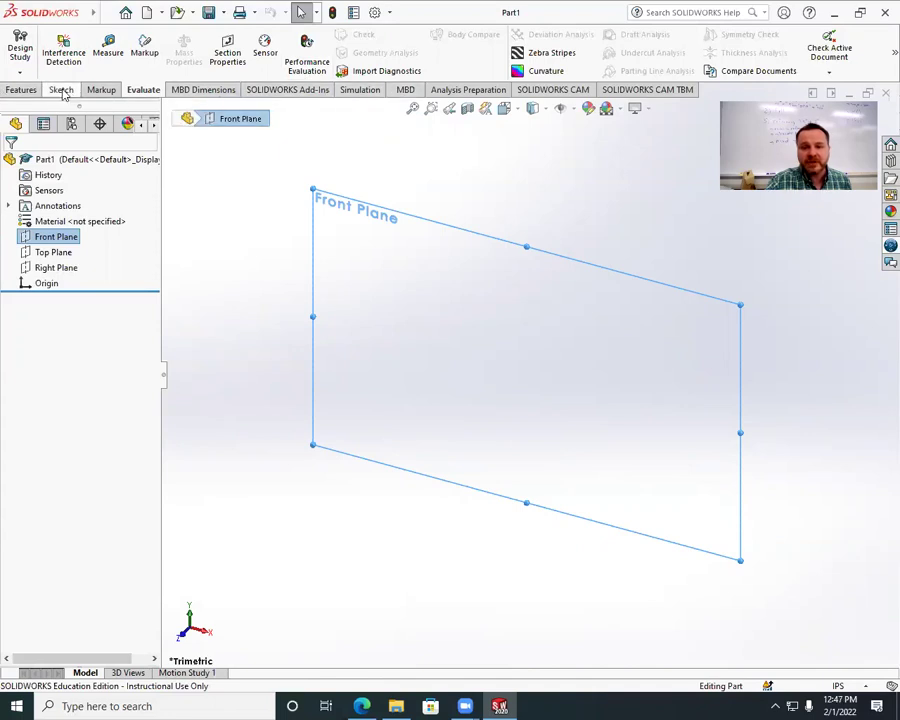
Show the Sketch tab tools and deselect Front Plane in the graphics area.
{"action": "left_click", "coordinate": [61, 90]}
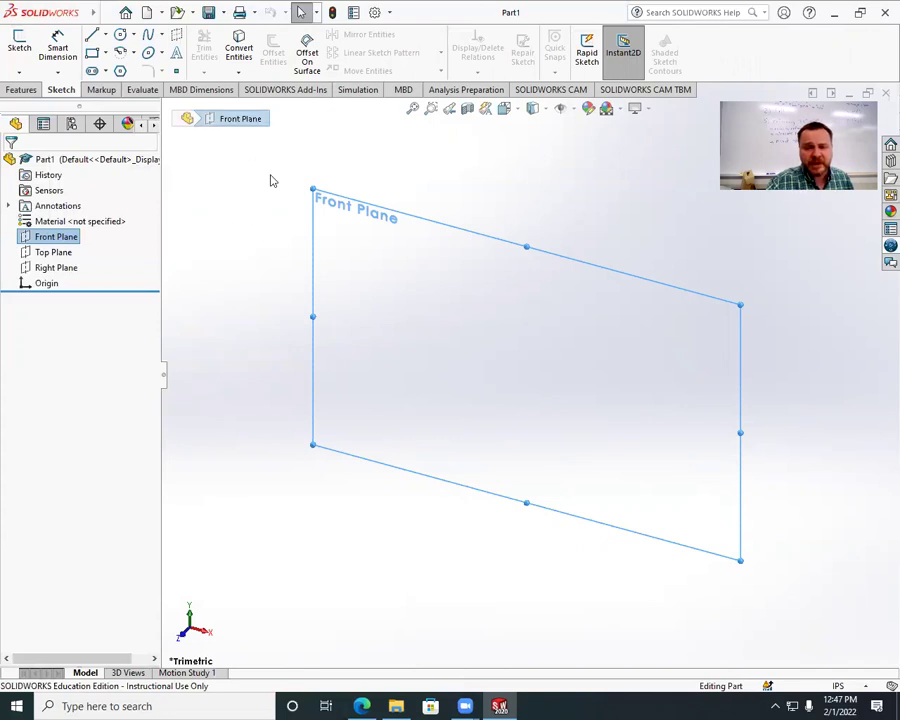
{"action": "left_click", "coordinate": [240, 197]}
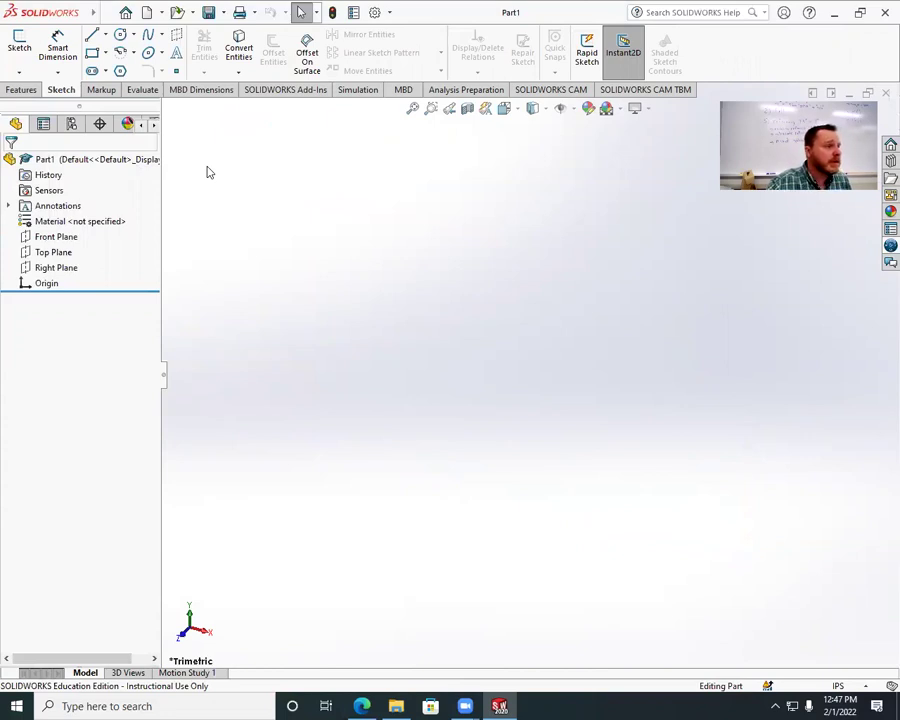
Start a new sketch so Edit Sketch prompts for a plane.
{"action": "left_click", "coordinate": [19, 42]}
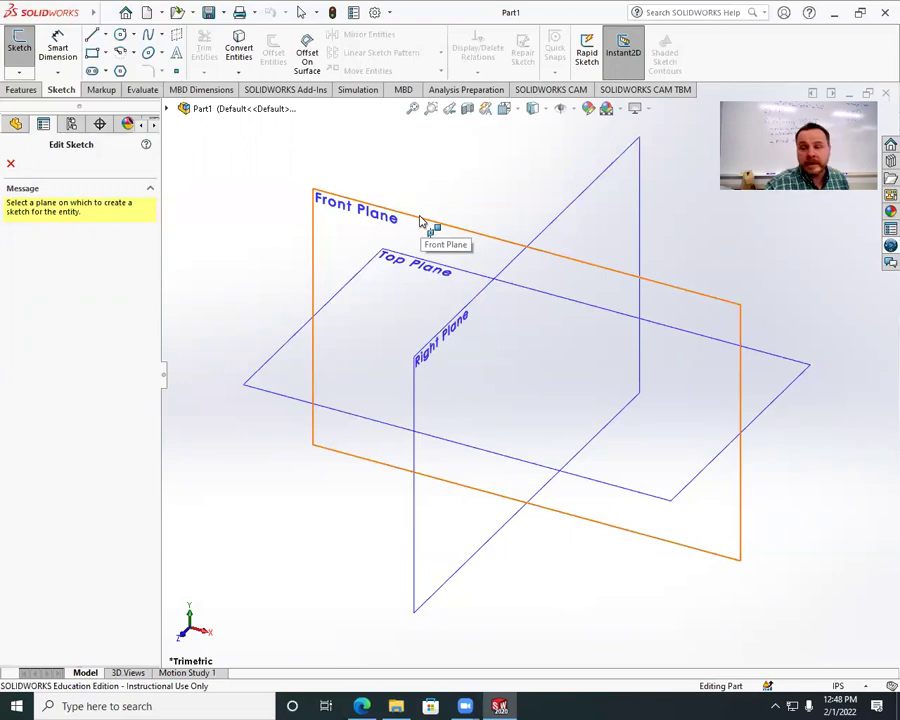
Pick the Front Plane in the graphics area to open Sketch1 facing the viewer.
{"action": "left_click", "coordinate": [420, 221]}
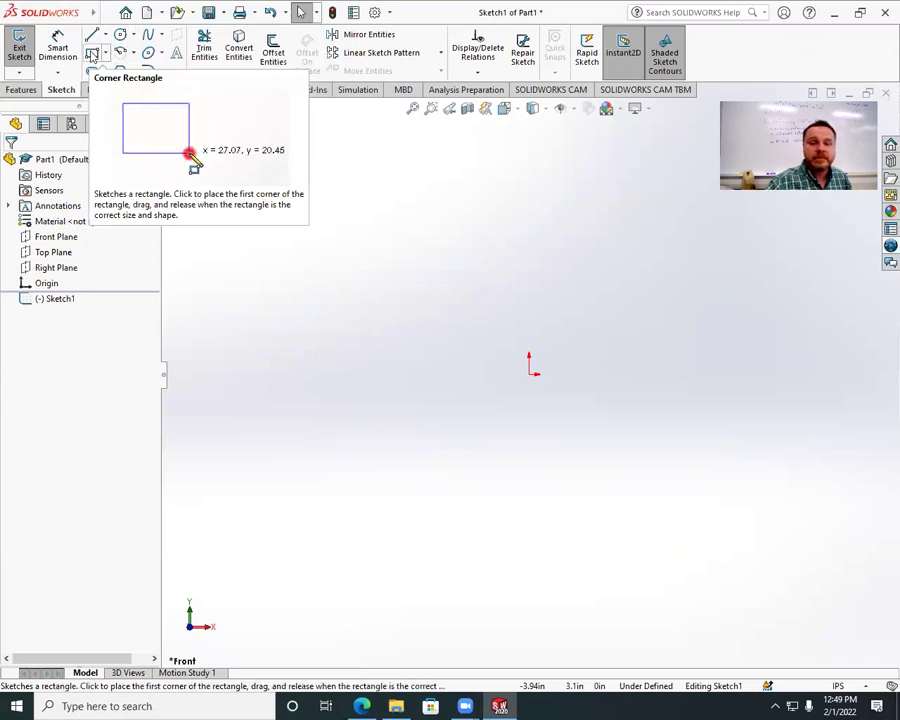
Draw a corner rectangle from below-left to upper-right of the origin.
{"action": "left_click", "coordinate": [91, 55]}
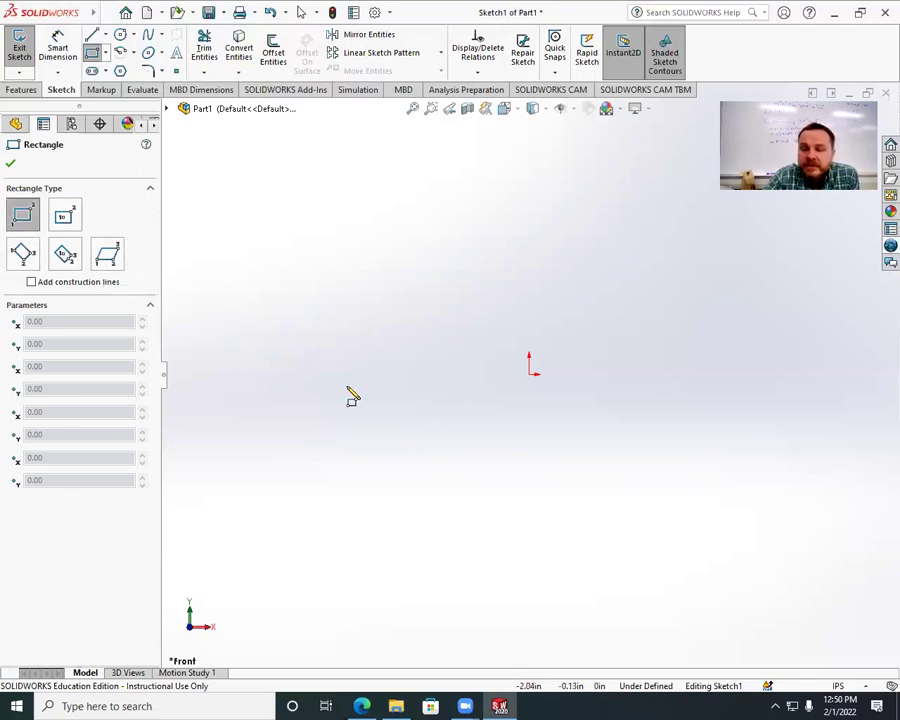
{"action": "left_click", "coordinate": [463, 422]}
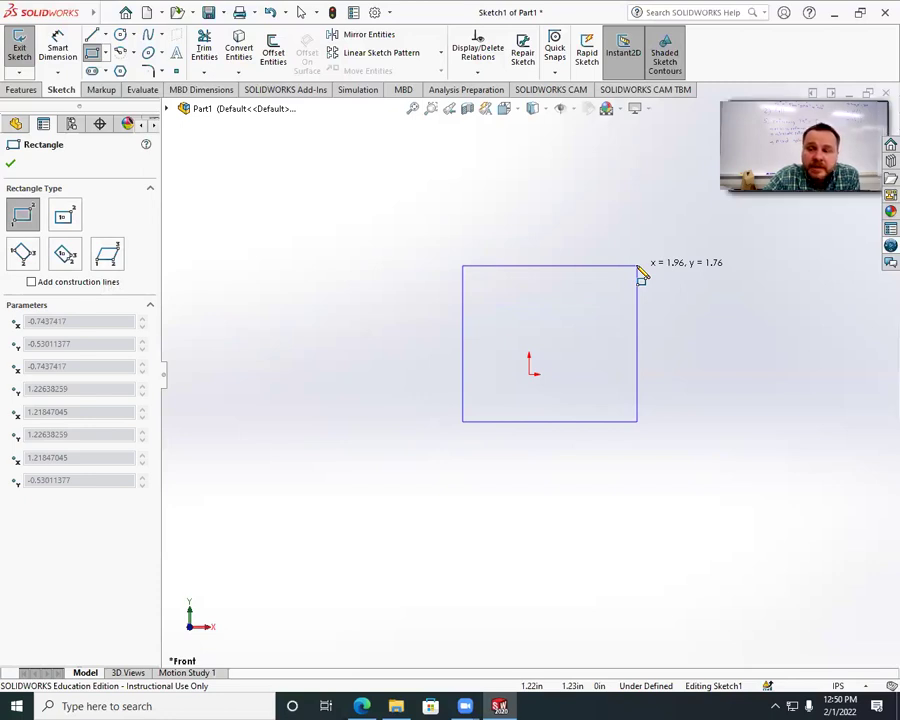
{"action": "left_click", "coordinate": [637, 266]}
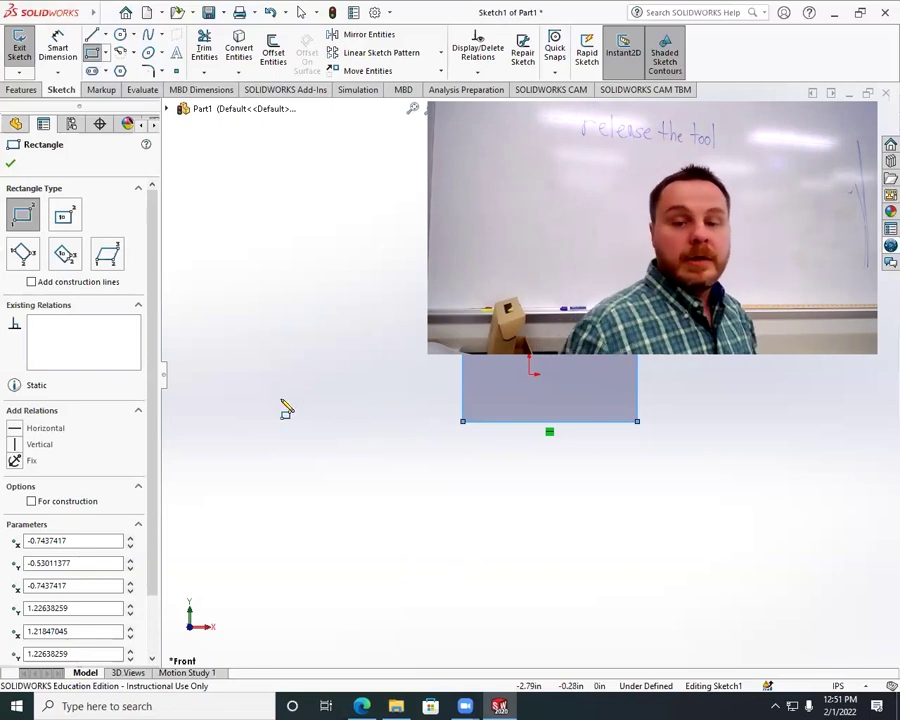
{"action": "left_click", "coordinate": [210, 265]}
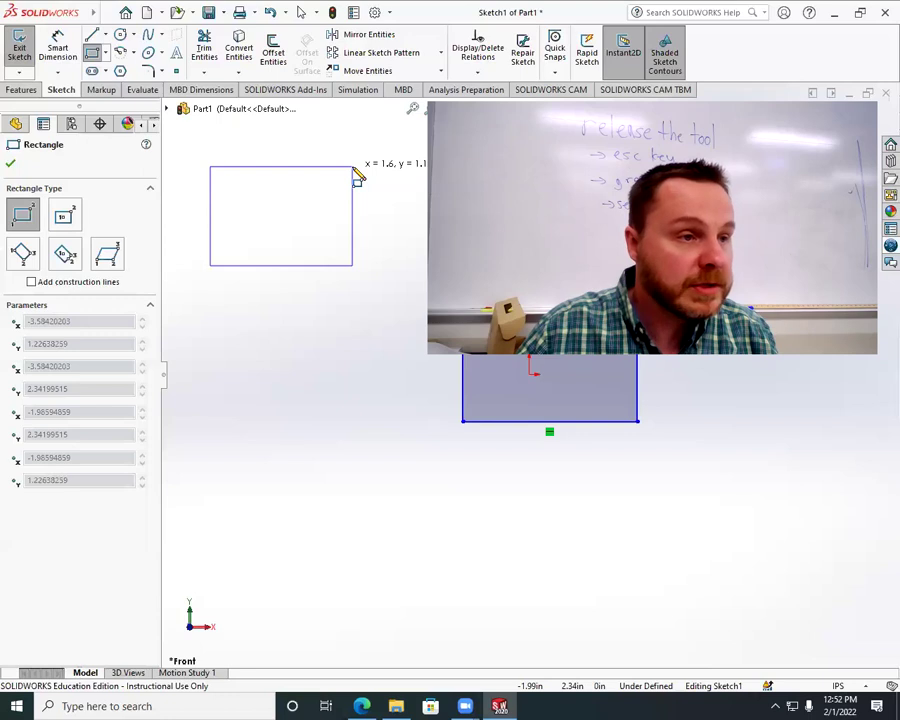
Accept the Rectangle PropertyManager with the green check to stop drawing rectangles.
{"action": "left_click", "coordinate": [12, 165]}
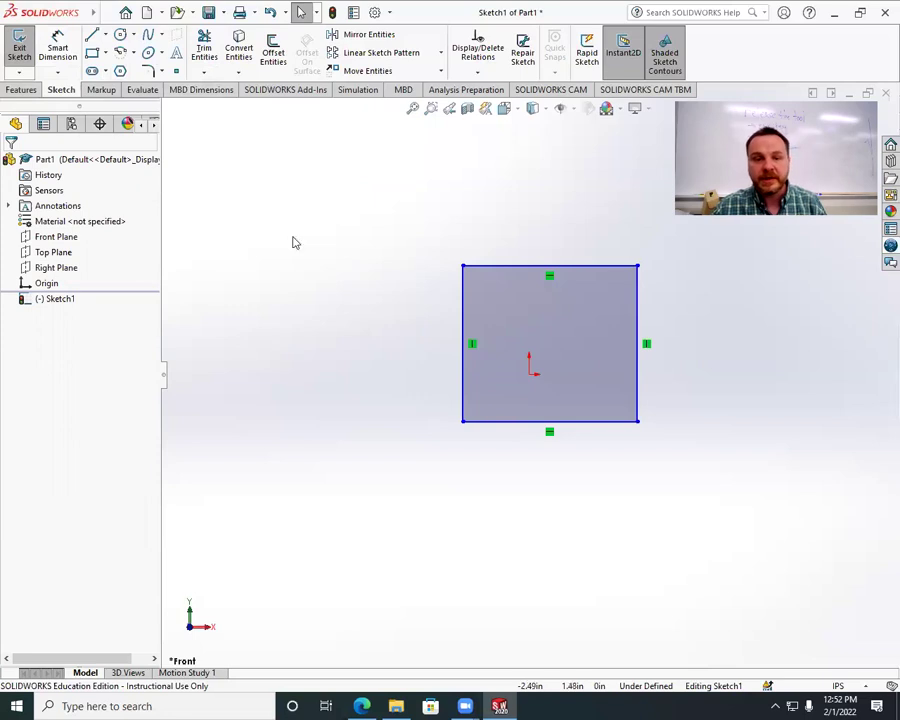
Exit Sketch1 back to part editing and clear its selection.
{"action": "left_click", "coordinate": [18, 42]}
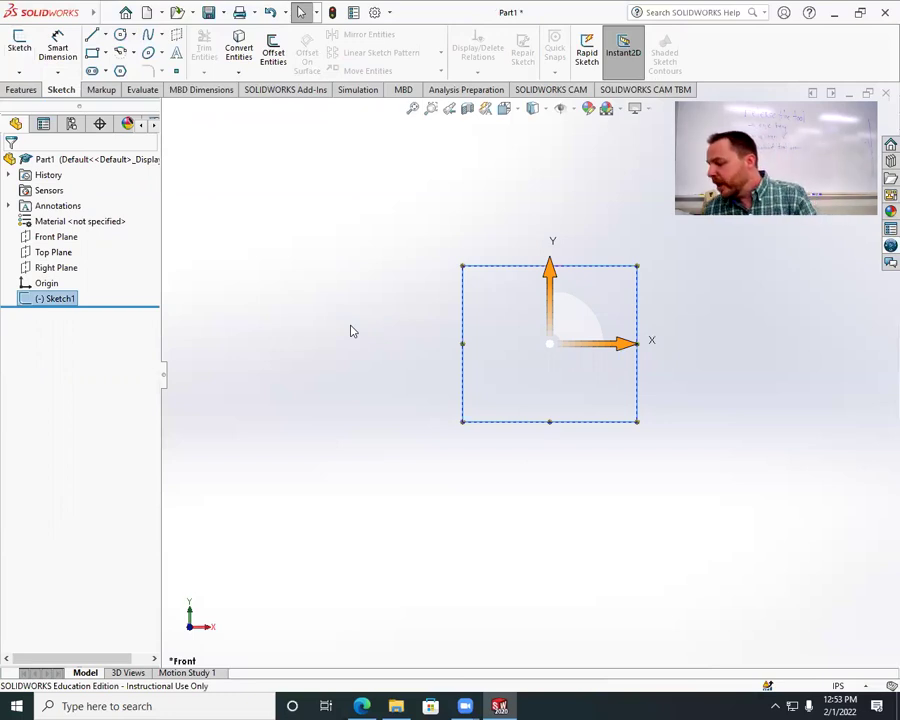
{"action": "left_click", "coordinate": [737, 408]}
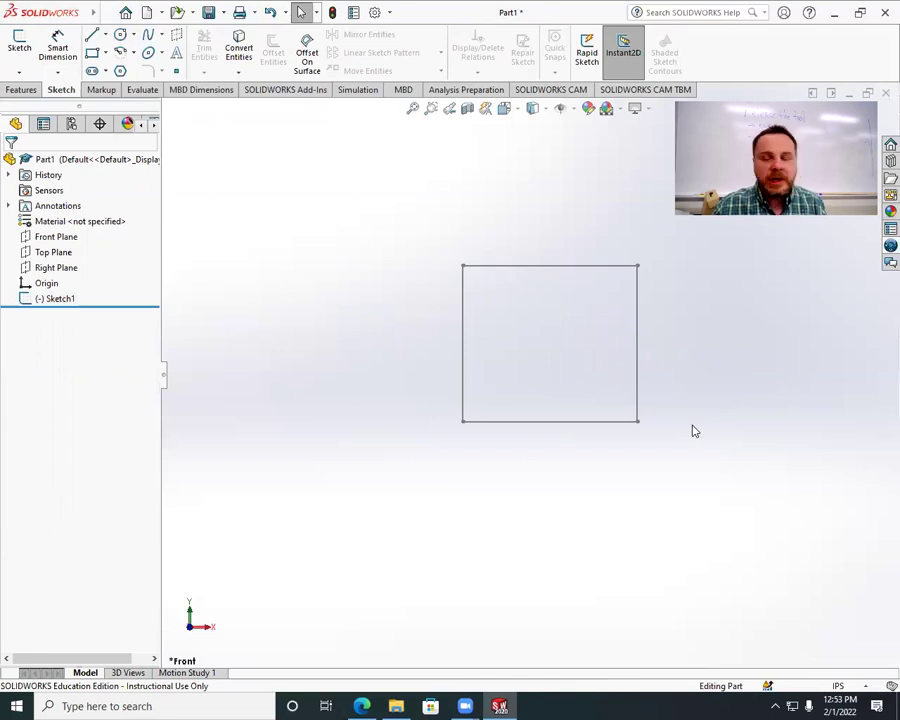
Zoom in on the rectangle sketch until it fills much of the screen.
{"action": "scroll", "coordinate": [520, 366], "scroll_direction": "down", "scroll_amount": 2}
{"action": "scroll", "coordinate": [520, 366], "scroll_direction": "down", "scroll_amount": 2}
{"action": "scroll", "coordinate": [520, 366], "scroll_direction": "up", "scroll_amount": 1}
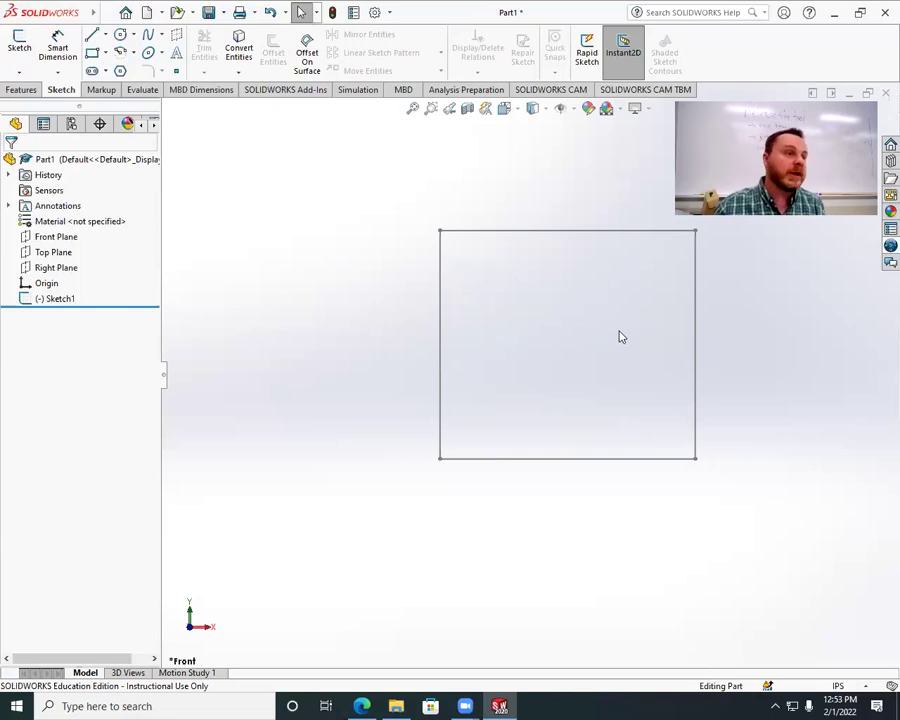
{"action": "key", "text": "z"}
{"action": "scroll", "coordinate": [184, 237], "scroll_direction": "down", "scroll_amount": 4}
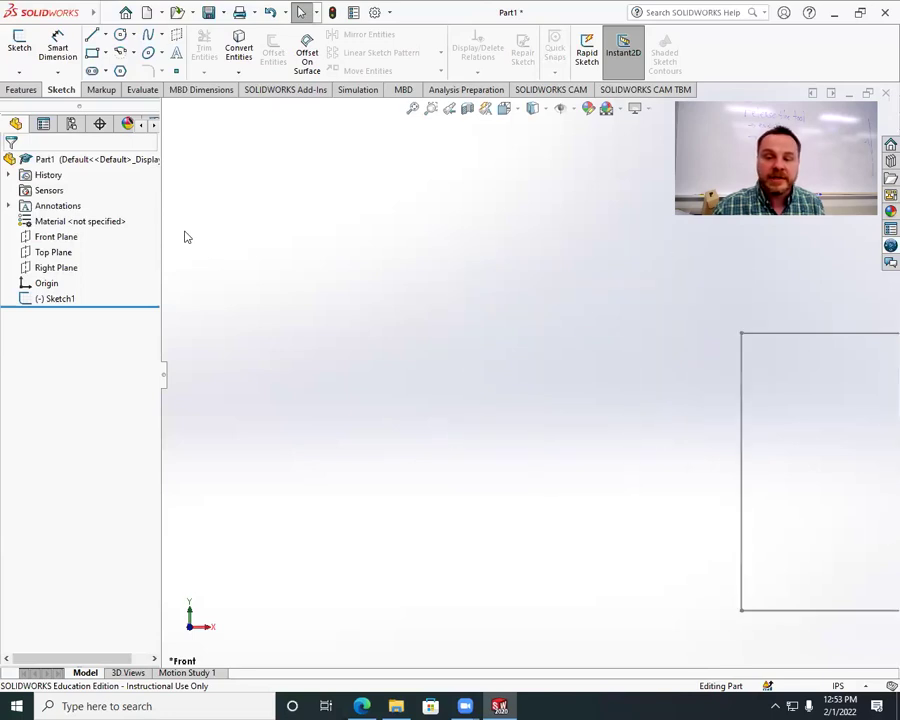
{"action": "key", "text": "z"}
{"action": "key", "text": "z"}
{"action": "key", "text": "z"}
{"action": "key", "text": "z"}
{"action": "key", "text": "z"}
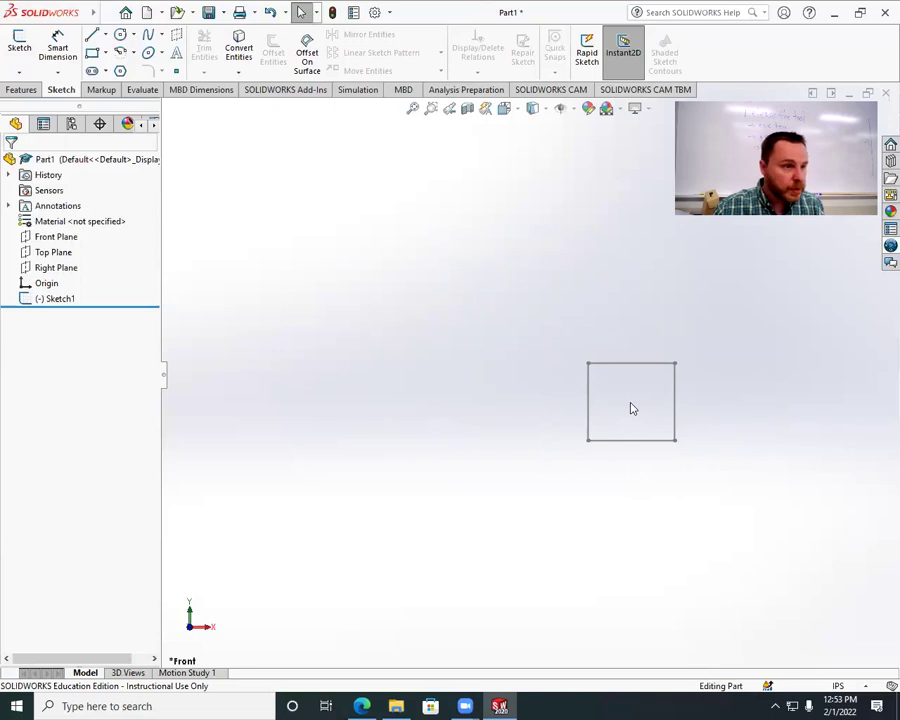
{"action": "scroll", "coordinate": [630, 408], "scroll_direction": "down", "scroll_amount": 2}
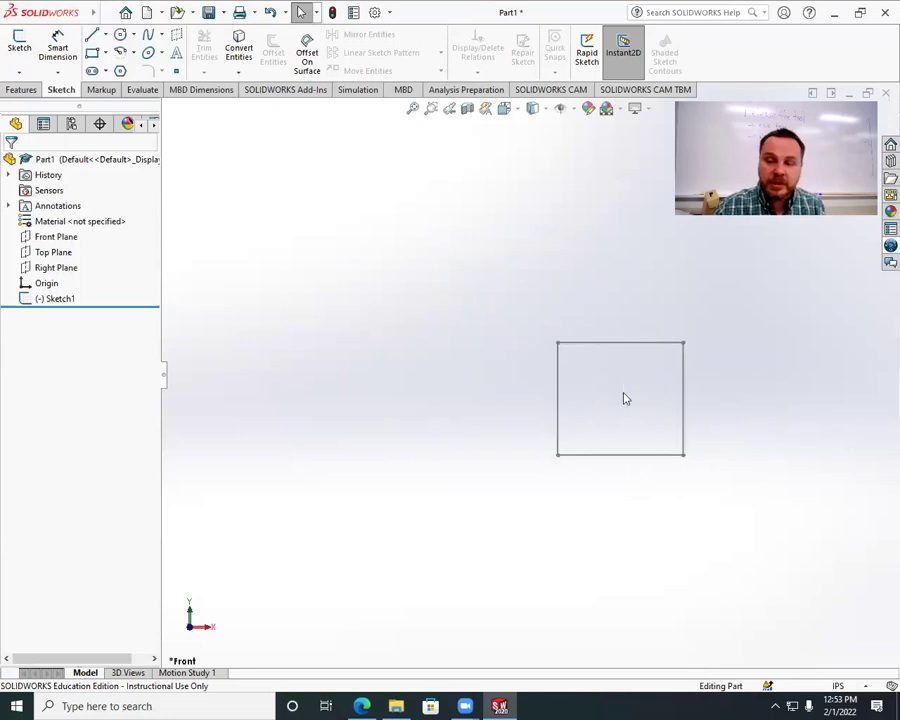
{"action": "scroll", "coordinate": [623, 397], "scroll_direction": "down", "scroll_amount": 2}
{"action": "scroll", "coordinate": [589, 394], "scroll_direction": "down", "scroll_amount": 2}
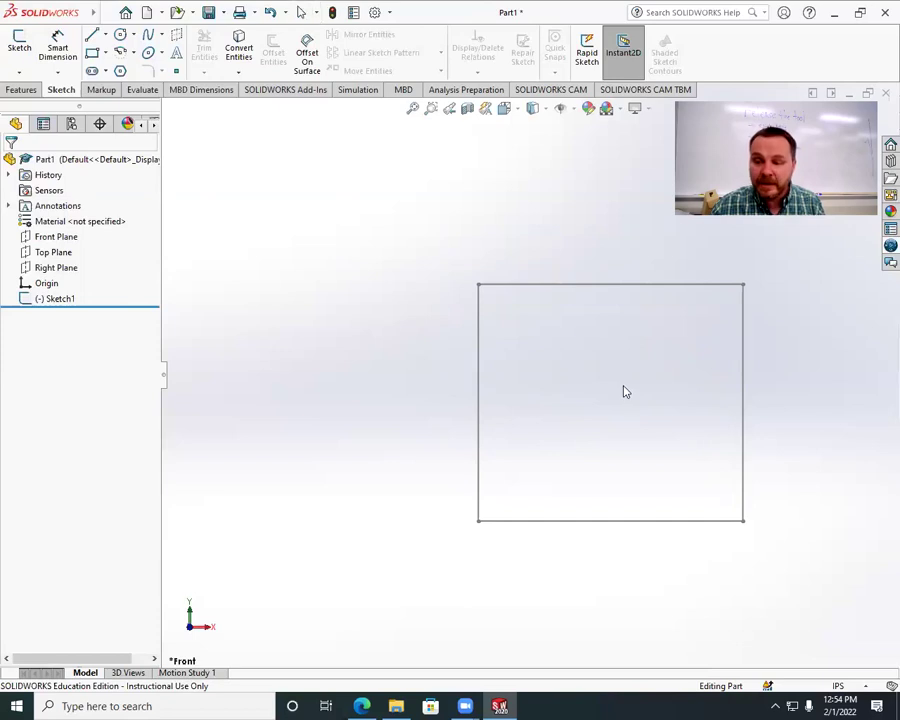
Orbit the view around the rectangle so it appears tilted in 3D.
{"action": "mouse_move", "coordinate": [624, 391]}
{"action": "middle_mouse_down"}
{"action": "mouse_move", "coordinate": [619, 384]}
{"action": "mouse_move", "coordinate": [530, 422]}
{"action": "mouse_move", "coordinate": [581, 408]}
{"action": "mouse_move", "coordinate": [794, 402]}
{"action": "mouse_move", "coordinate": [516, 436]}
{"action": "mouse_move", "coordinate": [603, 422]}
{"action": "middle_mouse_up"}
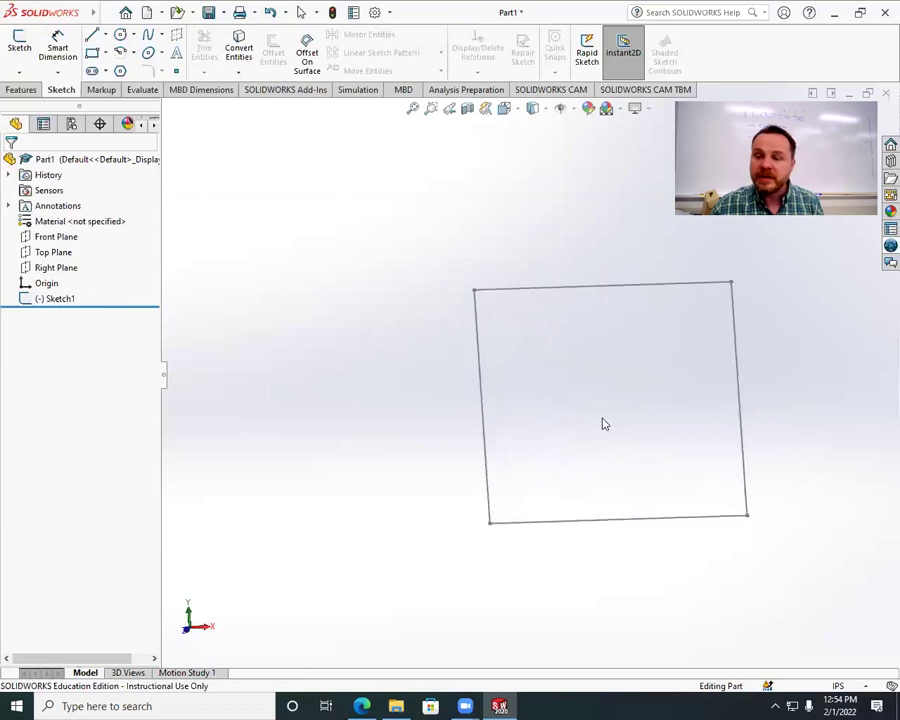
{"action": "scroll", "coordinate": [604, 438], "scroll_direction": "up", "scroll_amount": 2}
{"action": "scroll", "coordinate": [600, 420], "scroll_direction": "down", "scroll_amount": 1}
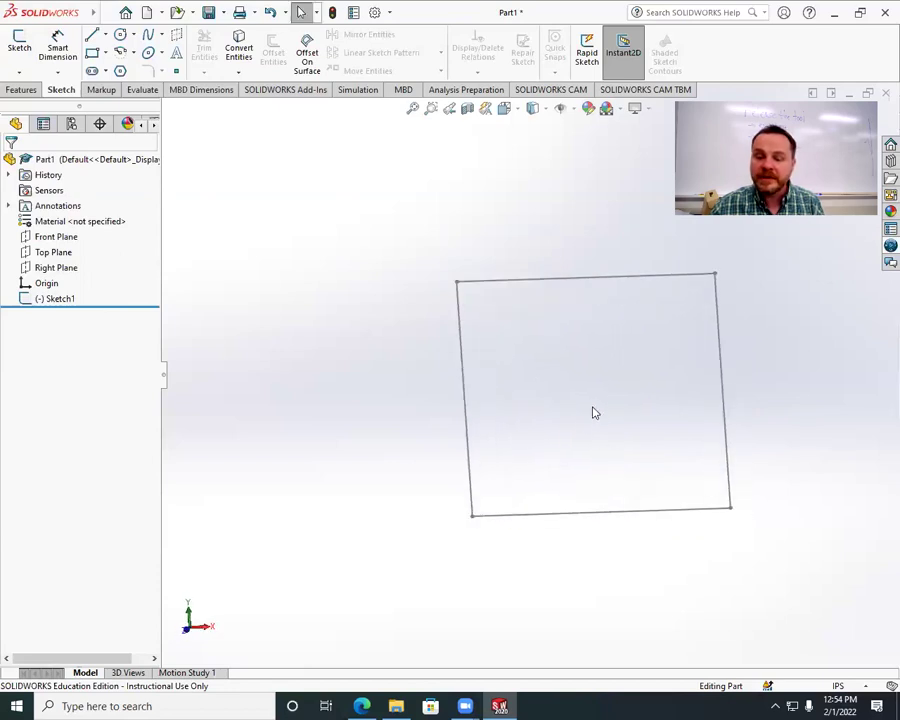
{"action": "mouse_move", "coordinate": [583, 418]}
{"action": "middle_mouse_down"}
{"action": "mouse_move", "coordinate": [643, 404]}
{"action": "mouse_move", "coordinate": [550, 418]}
{"action": "mouse_move", "coordinate": [631, 402]}
{"action": "mouse_move", "coordinate": [562, 432]}
{"action": "middle_mouse_up"}
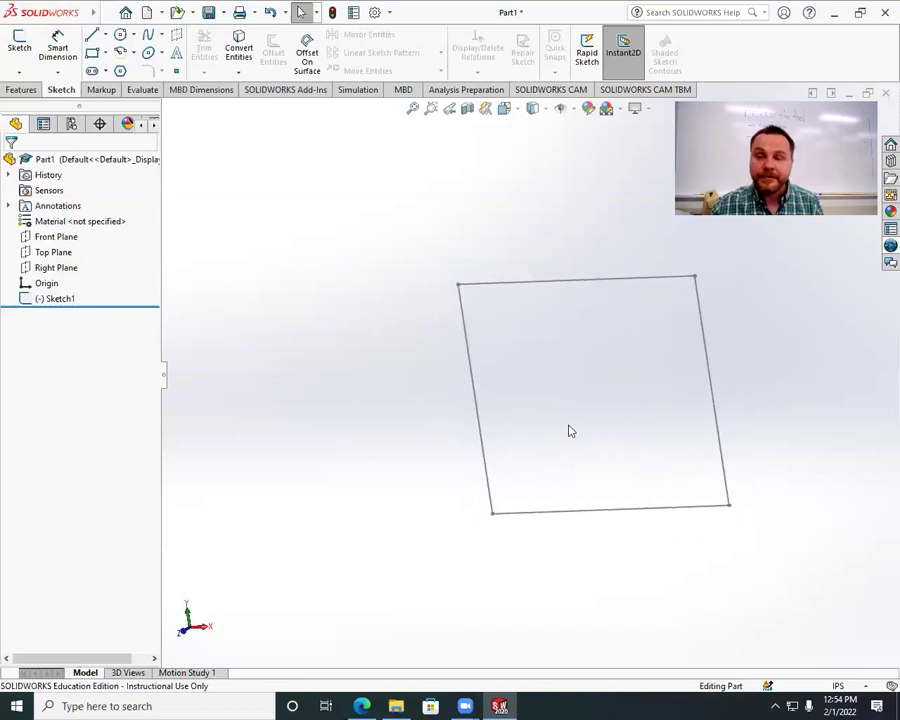
{"action": "key", "text": "Right"}
{"action": "key", "text": "Right"}
{"action": "key", "text": "Right"}
{"action": "key", "text": "Right"}
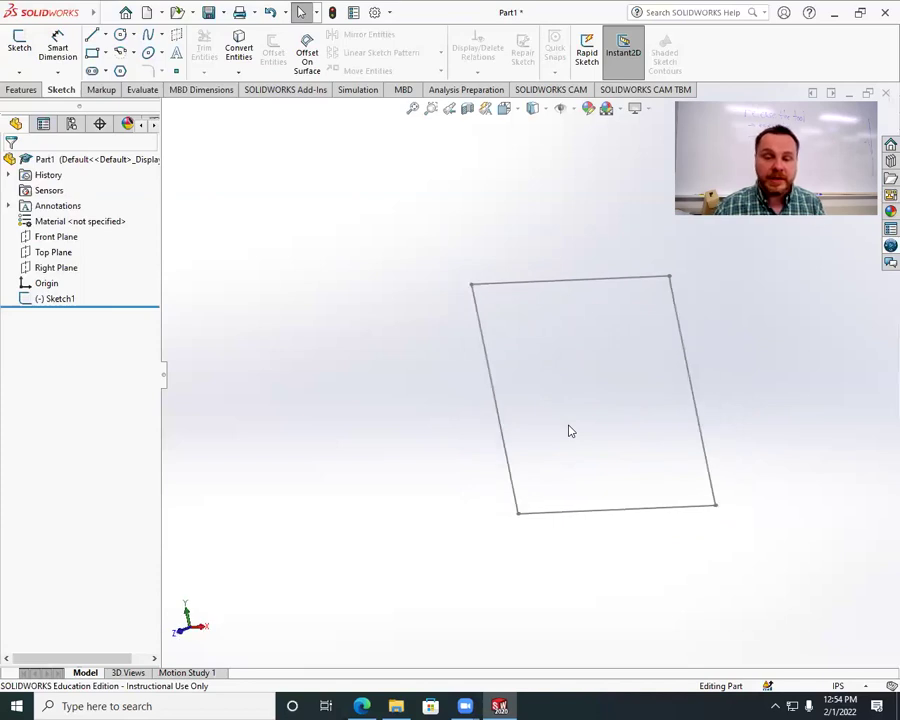
{"action": "key", "text": "Right"}
{"action": "key", "text": "Right"}
{"action": "key", "text": "Right"}
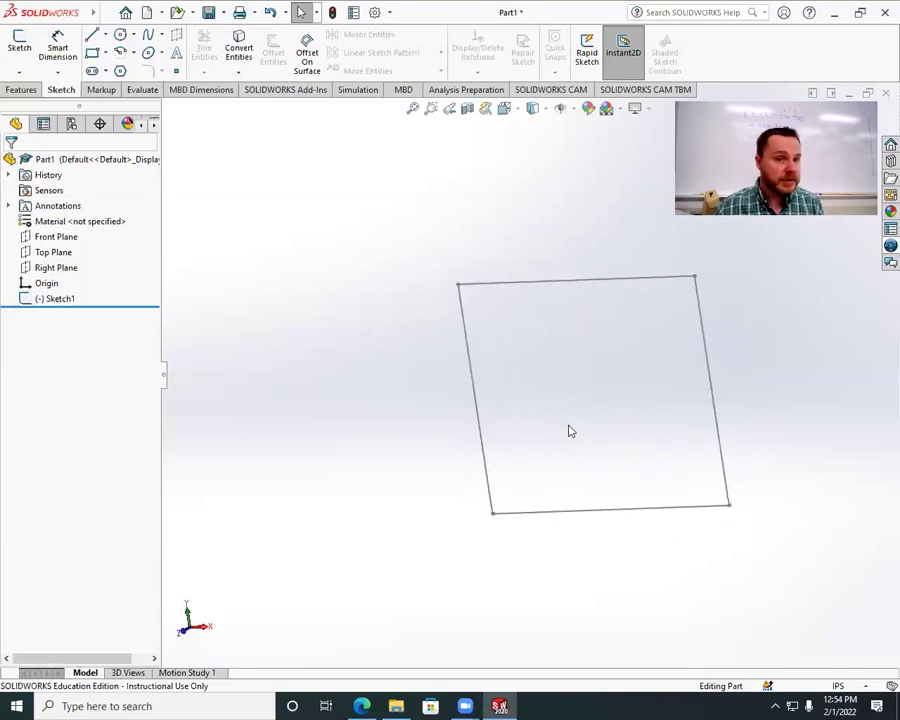
{"action": "key", "text": "Right"}
{"action": "key", "text": "Right"}
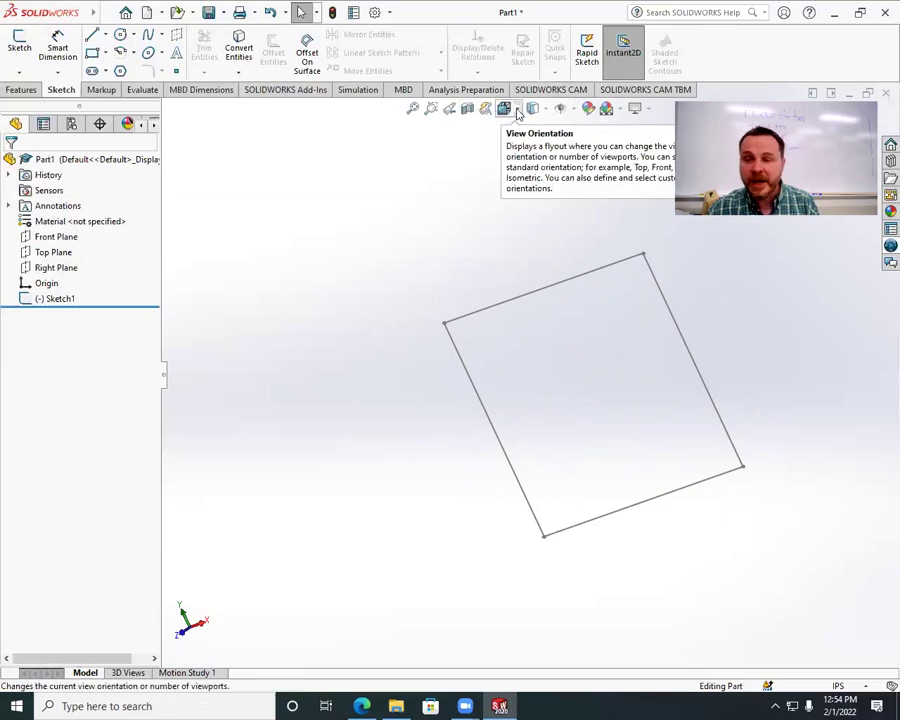
Set the view to Front, Top, then Isometric, and show the Features tab.
{"action": "left_click", "coordinate": [518, 113]}
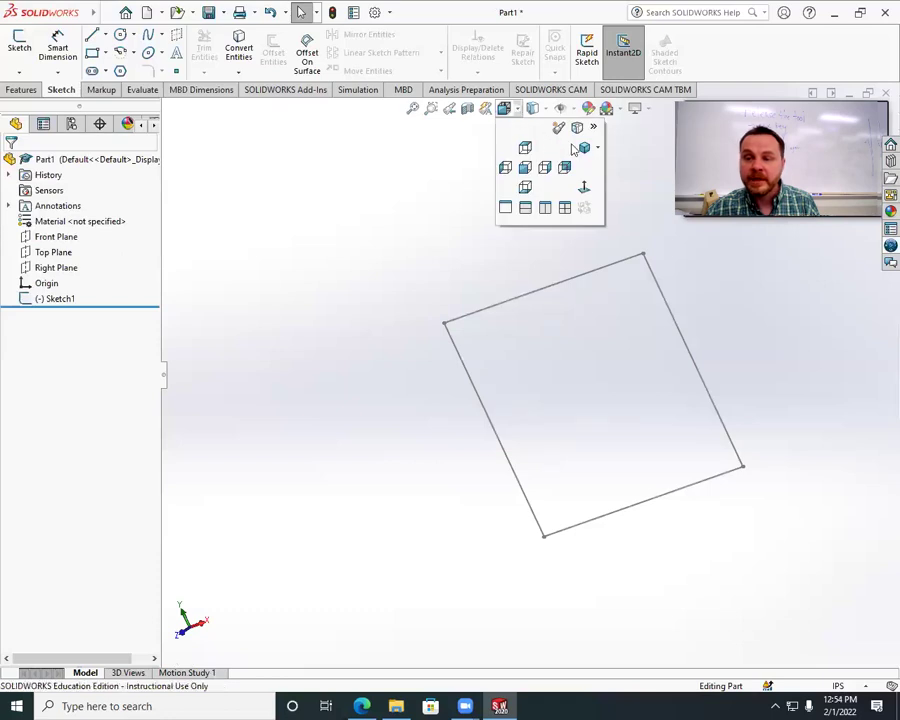
{"action": "left_click", "coordinate": [524, 168]}
{"action": "left_click", "coordinate": [520, 113]}
{"action": "left_click", "coordinate": [522, 146]}
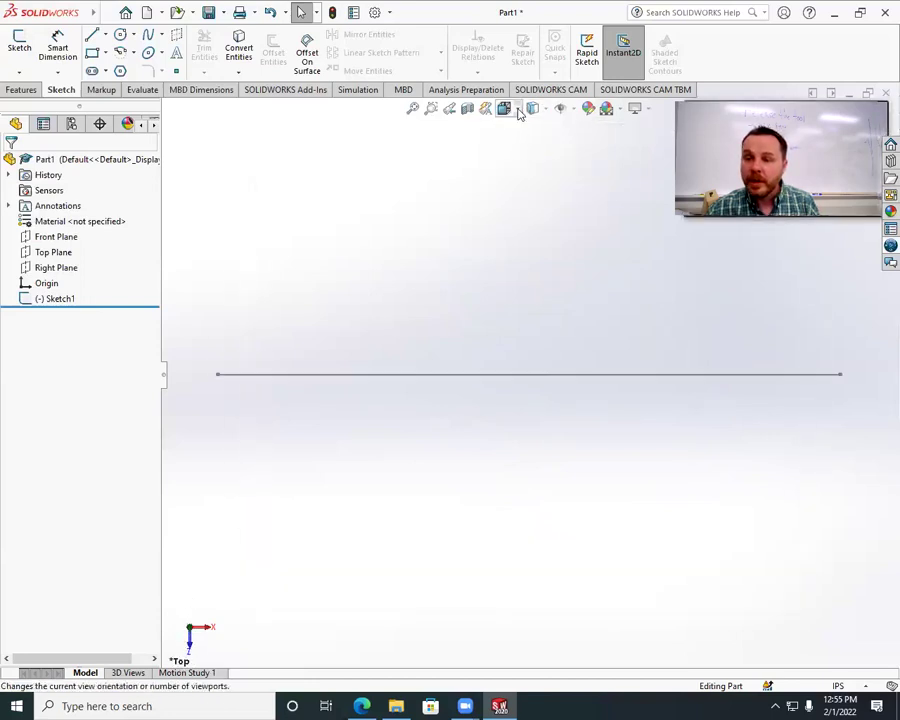
{"action": "left_click", "coordinate": [518, 110]}
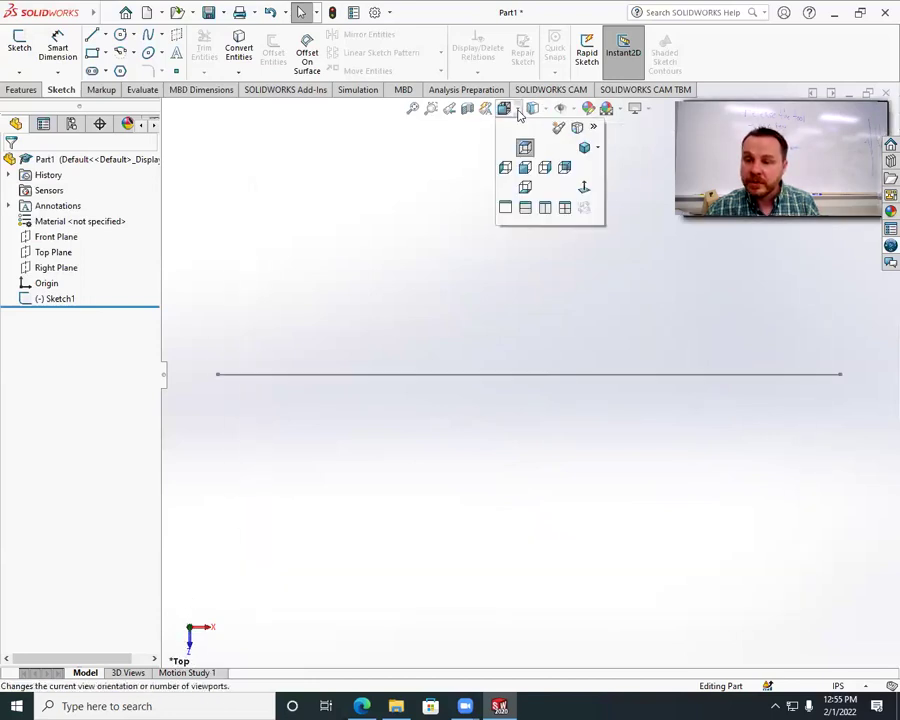
{"action": "left_click", "coordinate": [598, 150]}
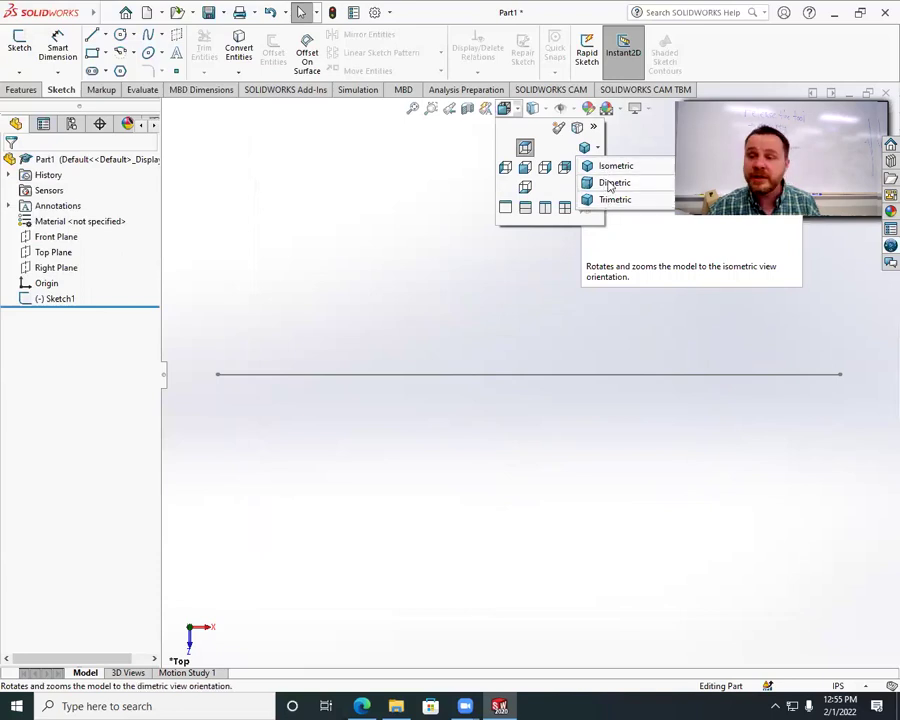
{"action": "left_click", "coordinate": [607, 167]}
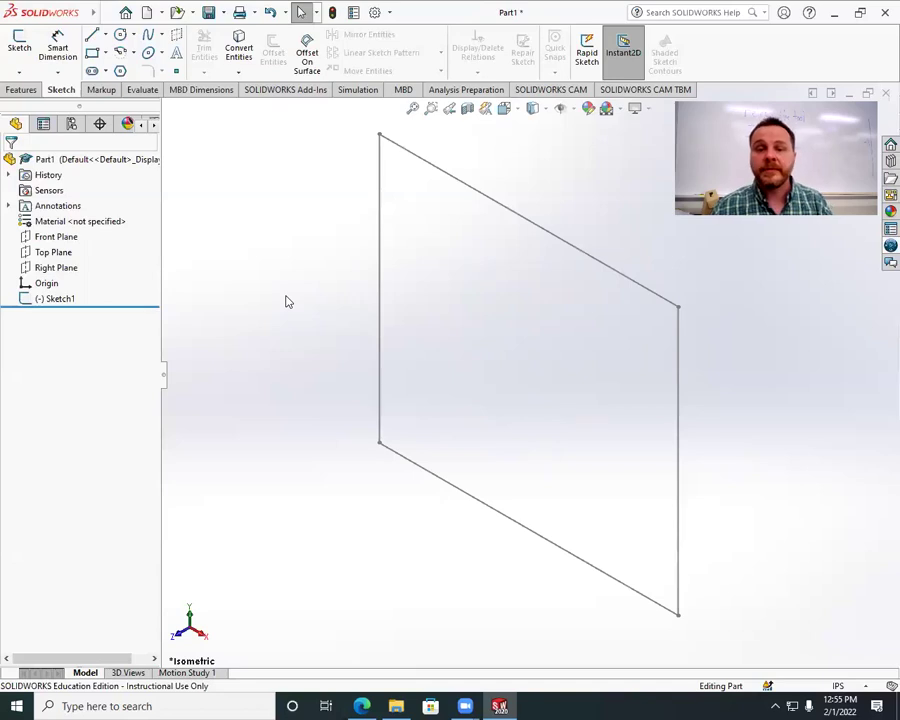
{"action": "left_click", "coordinate": [20, 90]}
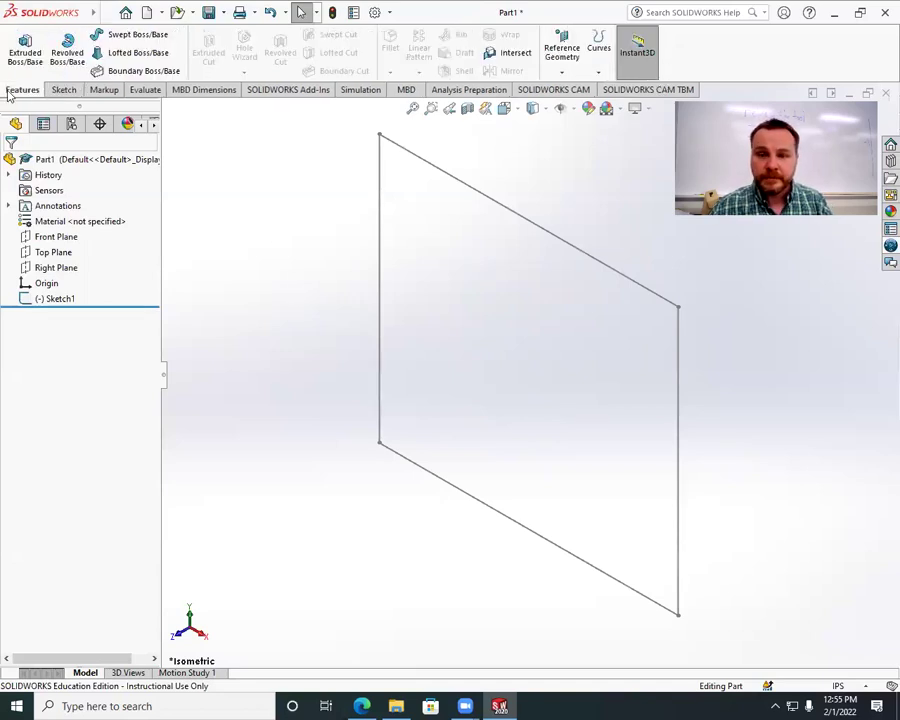
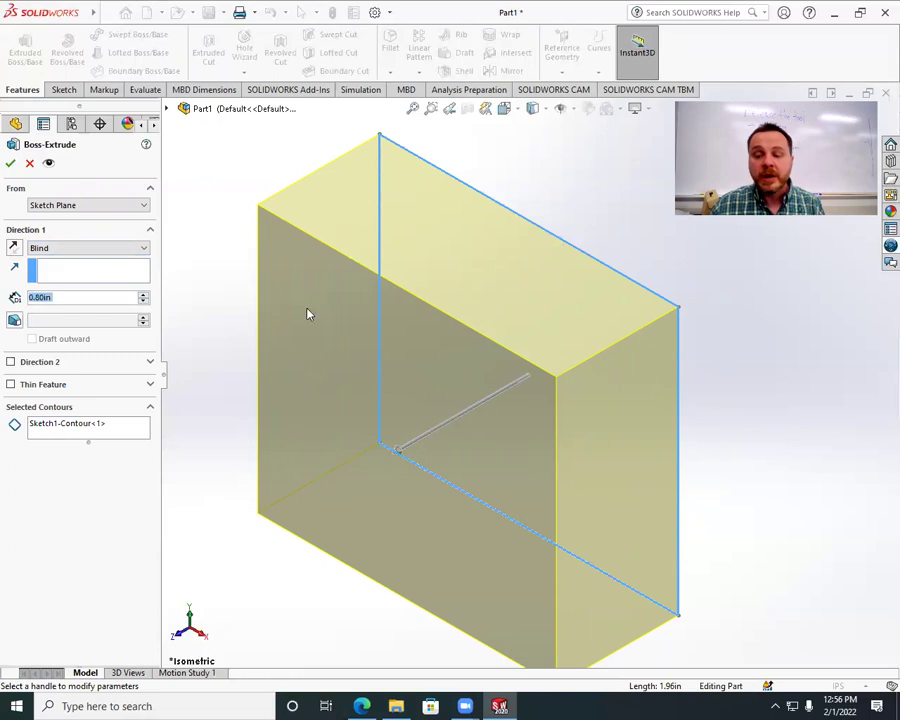
Extrude the rectangle along the sketch line to a 1.00 in blind depth as Boss-Extrude1.
{"action": "left_click", "coordinate": [398, 452]}
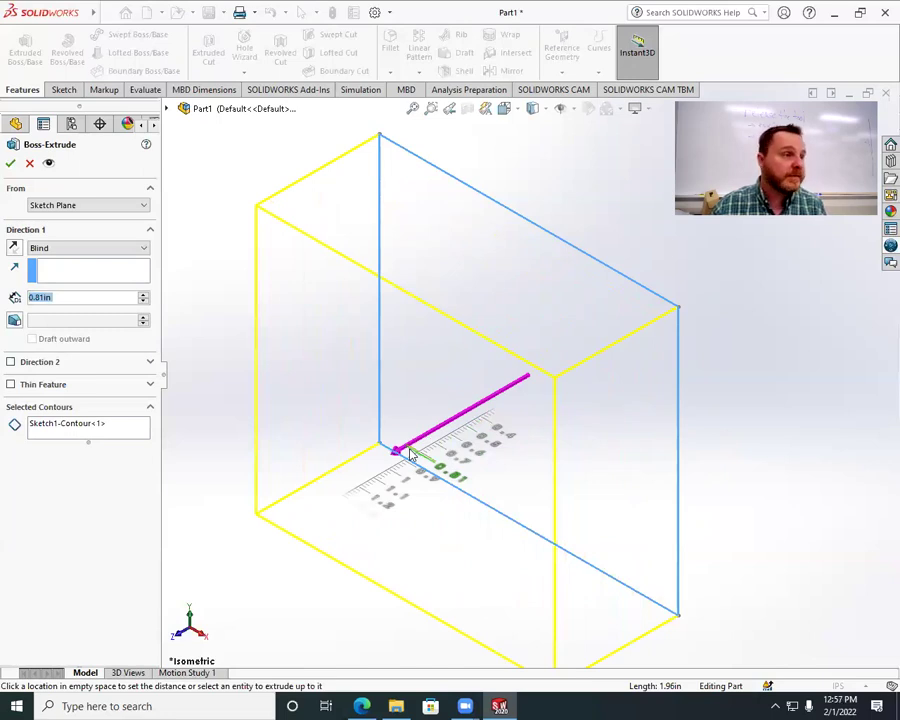
{"action": "left_click", "coordinate": [410, 453]}
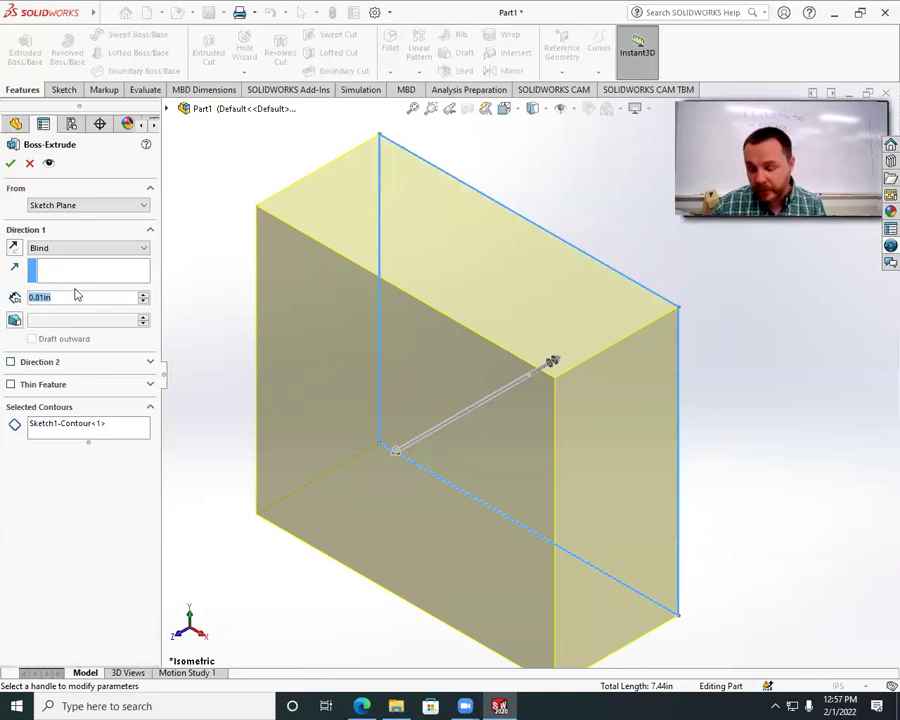
{"action": "type", "text": "1"}
{"action": "key", "text": "Return"}
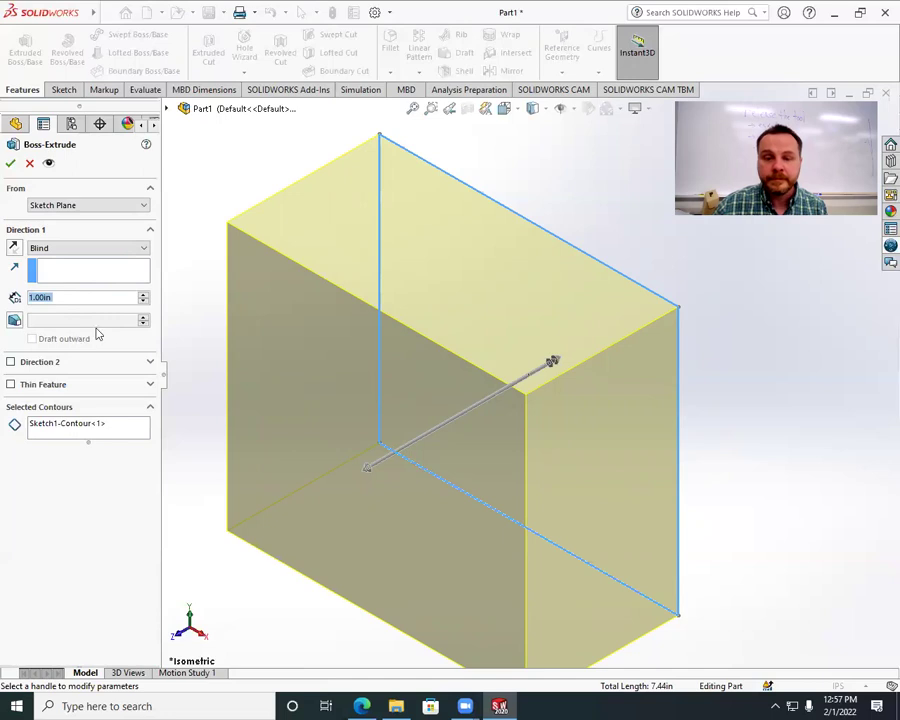
{"action": "left_click", "coordinate": [11, 165]}
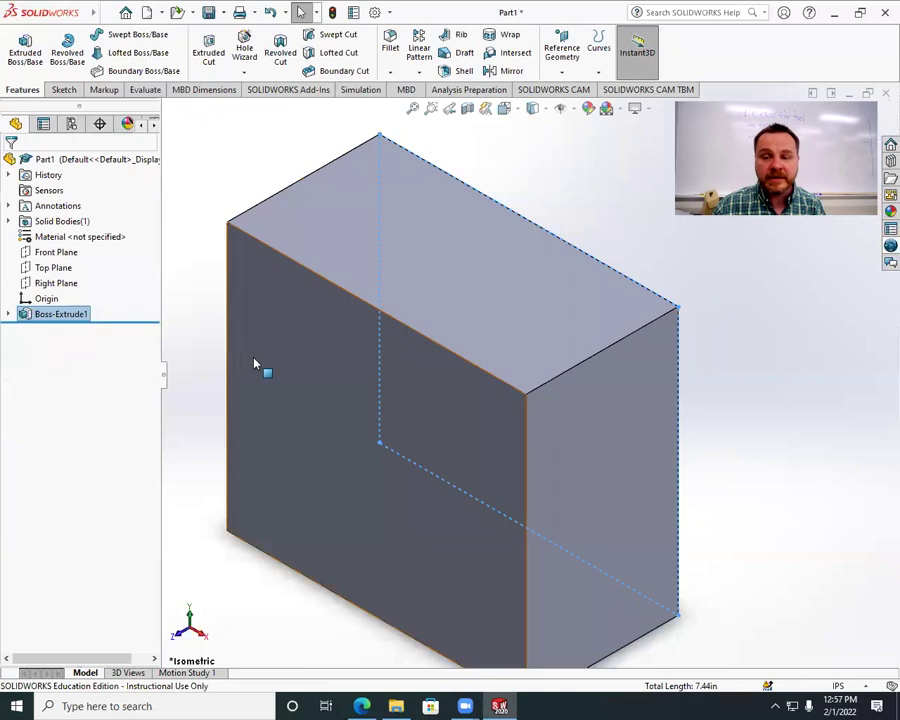
Expand Boss-Extrude1 in the FeatureManager tree and bring up Sketch1's context menu.
{"action": "scroll", "coordinate": [652, 426], "scroll_direction": "up", "scroll_amount": 3}
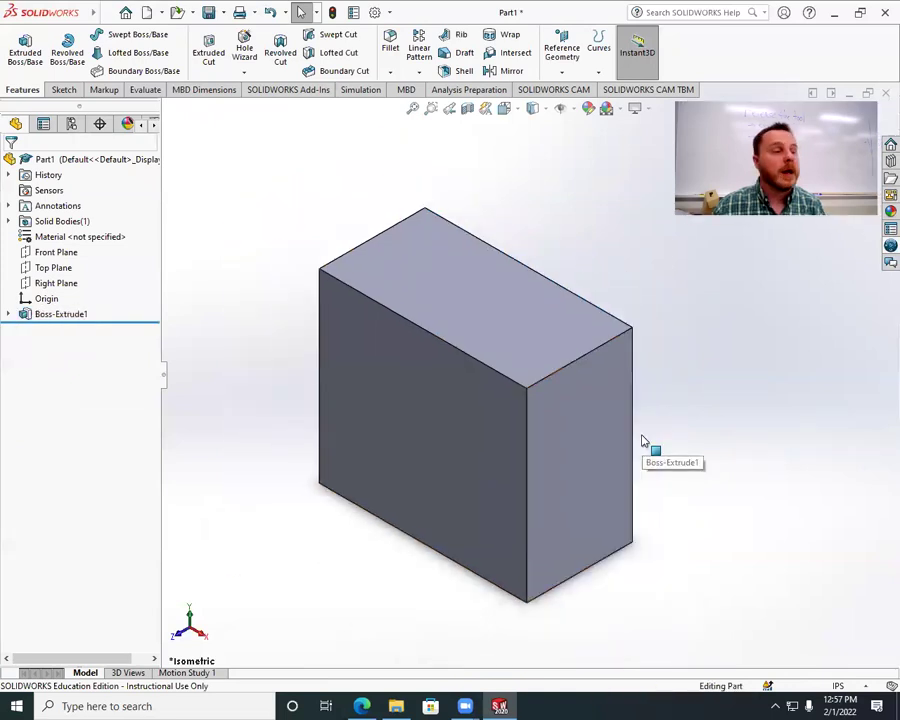
{"action": "middle_click_drag", "start_coordinate": [514, 438], "coordinate": [512, 348]}
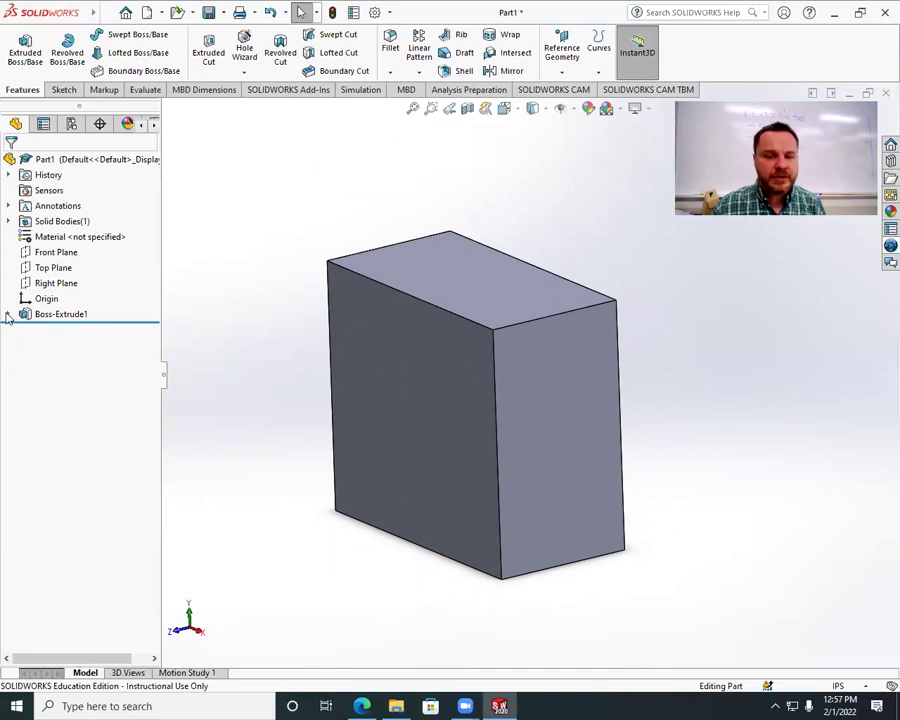
{"action": "left_click", "coordinate": [8, 315]}
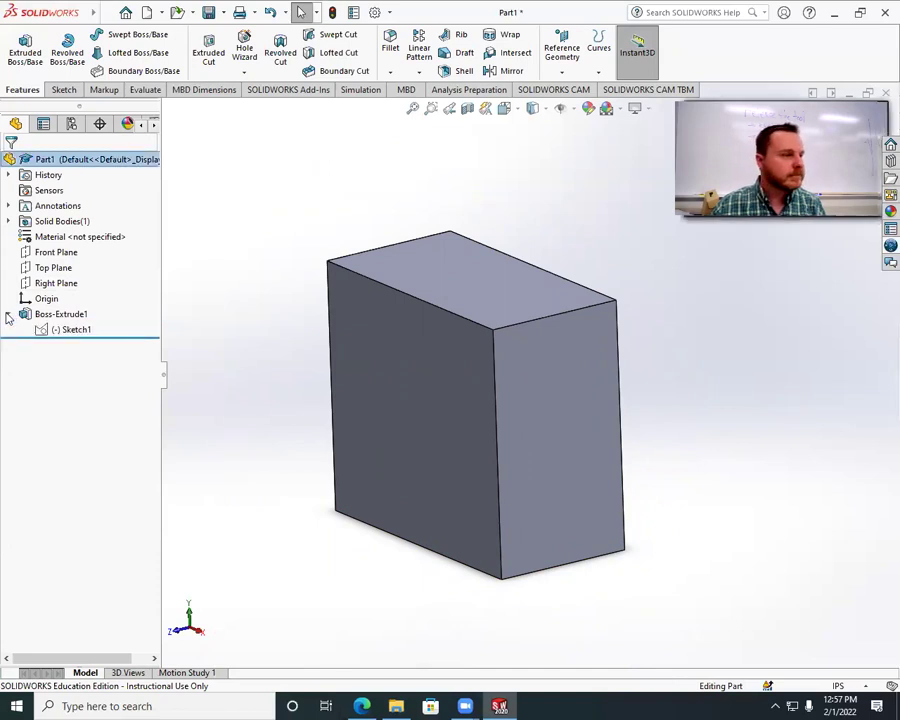
{"action": "right_click", "coordinate": [71, 332]}
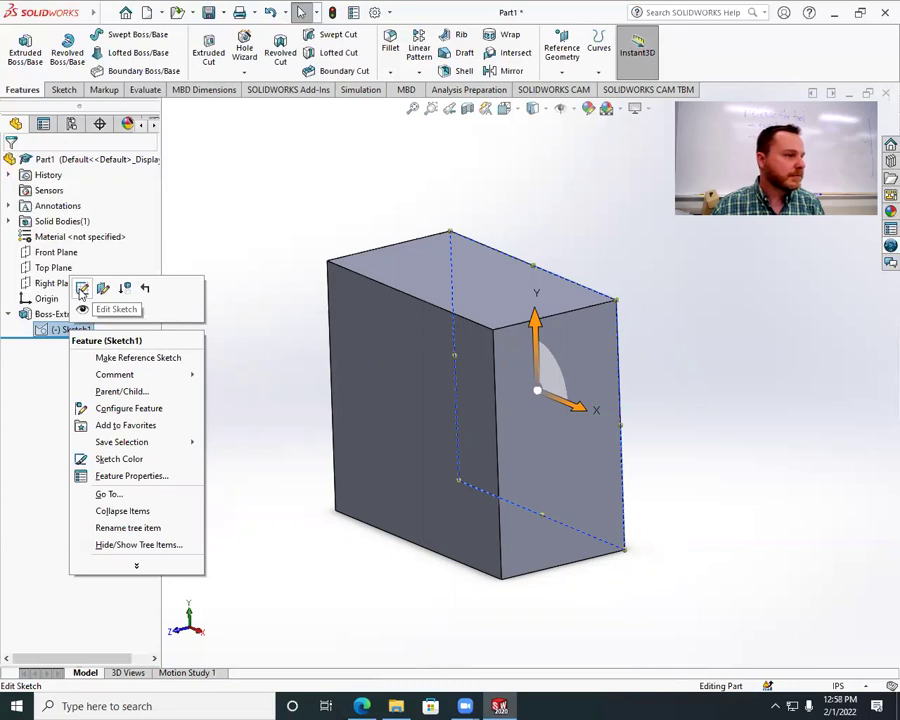
Edit Sketch1 and dimension the rectangle's top edge to 1.00 in.
{"action": "left_click", "coordinate": [82, 289]}
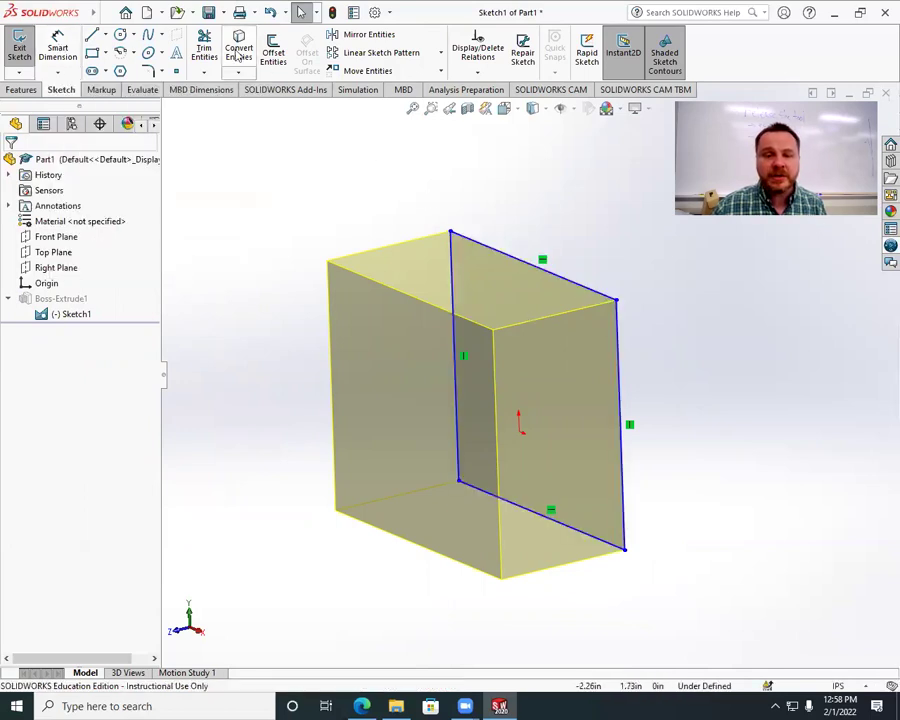
{"action": "left_click", "coordinate": [57, 47]}
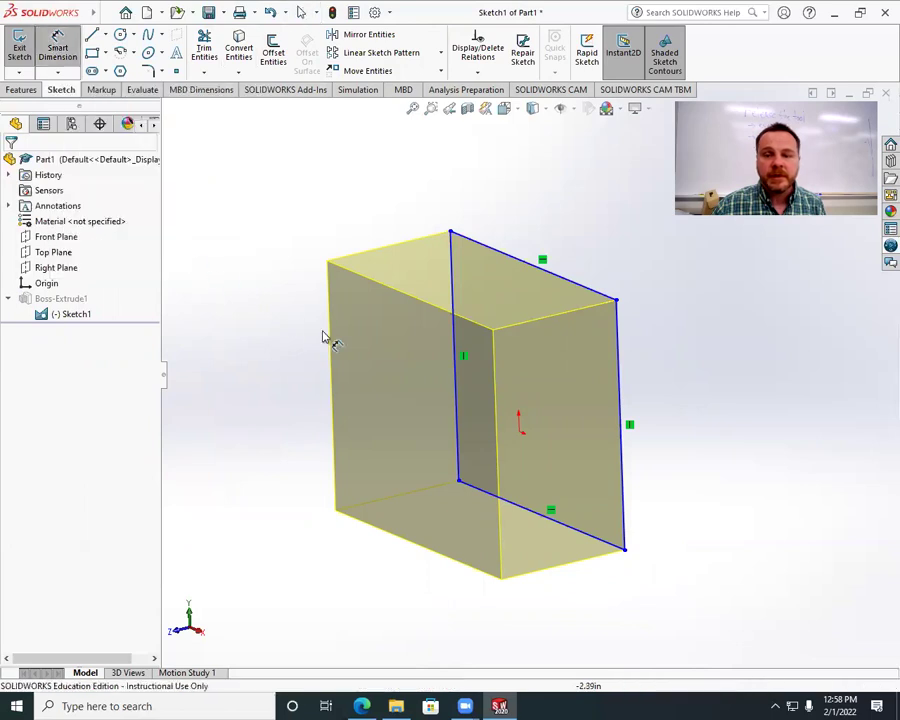
{"action": "left_click", "coordinate": [582, 288]}
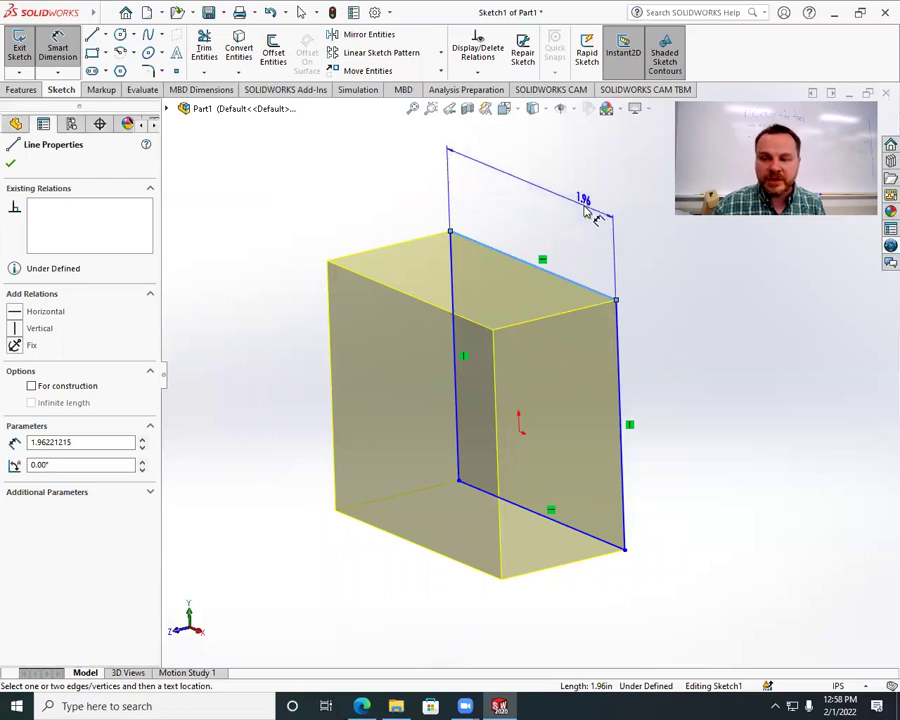
{"action": "left_click", "coordinate": [584, 207]}
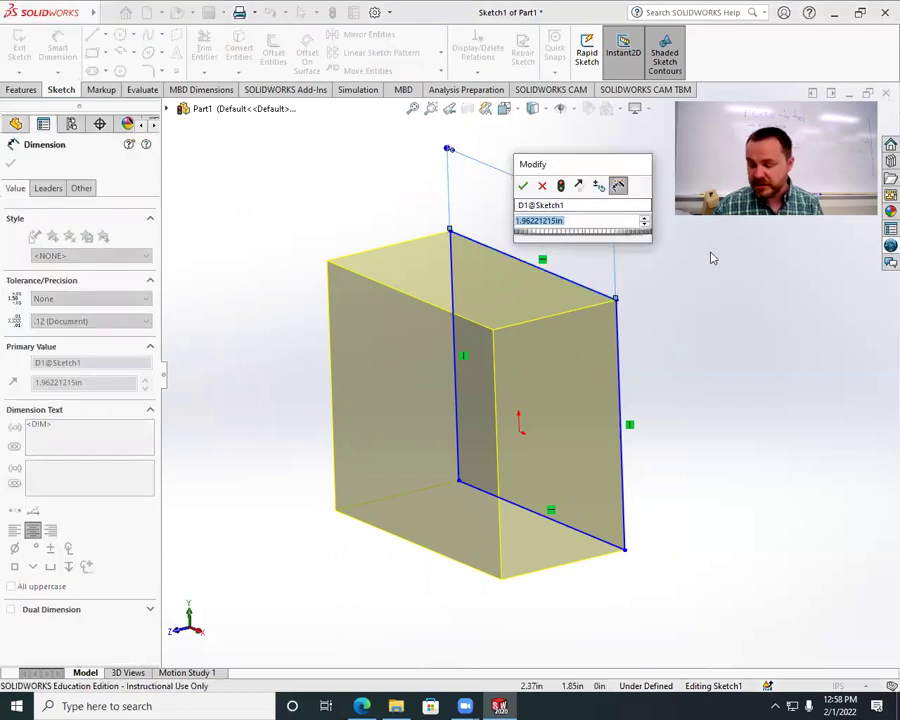
{"action": "type", "text": "1"}
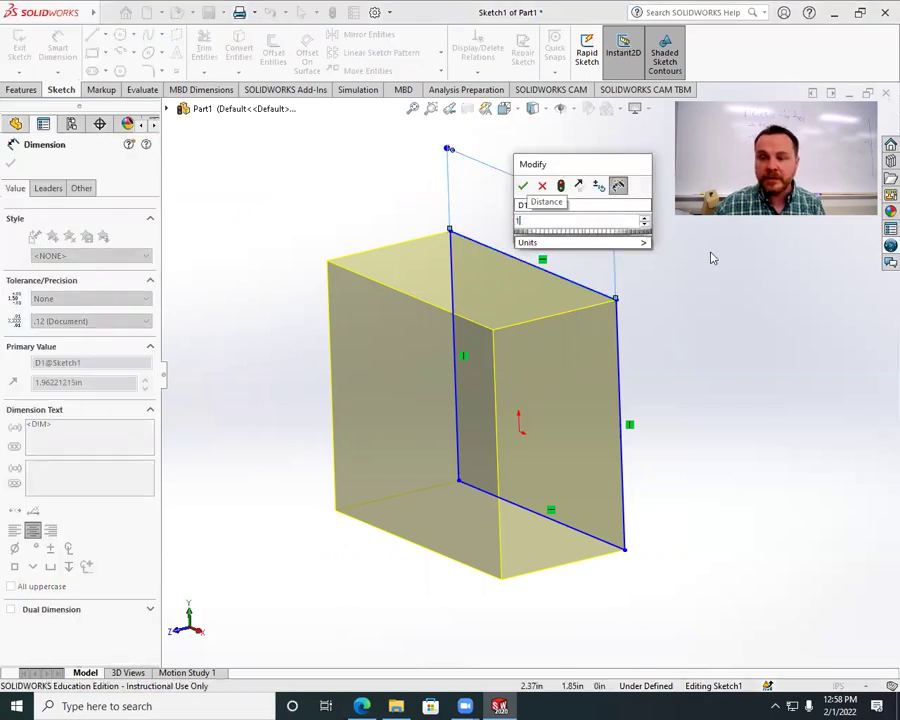
{"action": "left_click", "coordinate": [523, 187]}
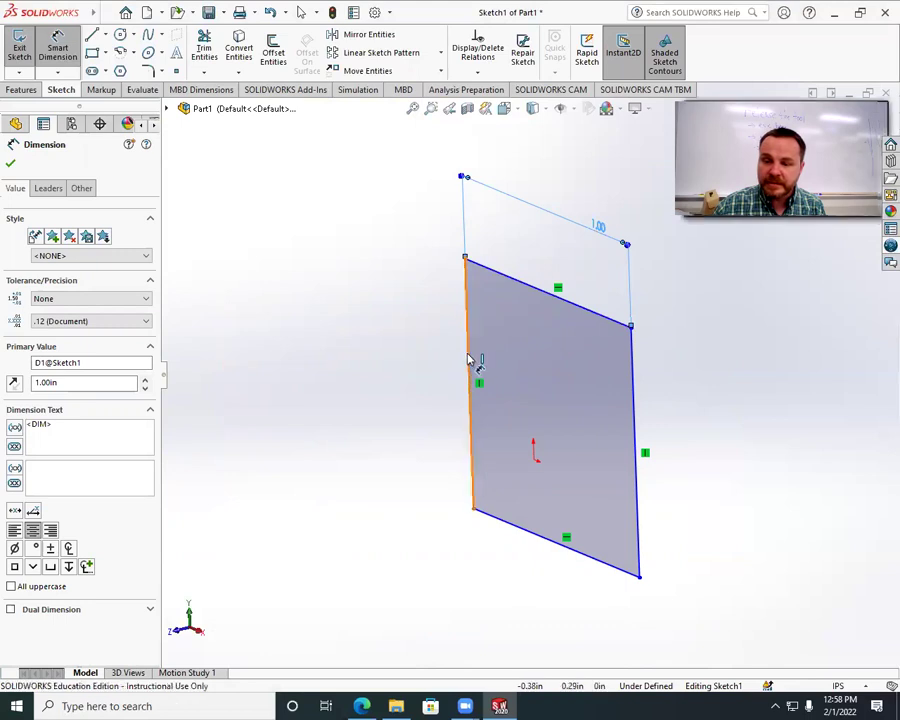
Dimension the rectangle's left edge to 1.00 in and exit the sketch.
{"action": "left_click_drag", "start_coordinate": [474, 362], "coordinate": [393, 358]}
{"action": "left_click", "coordinate": [388, 357]}
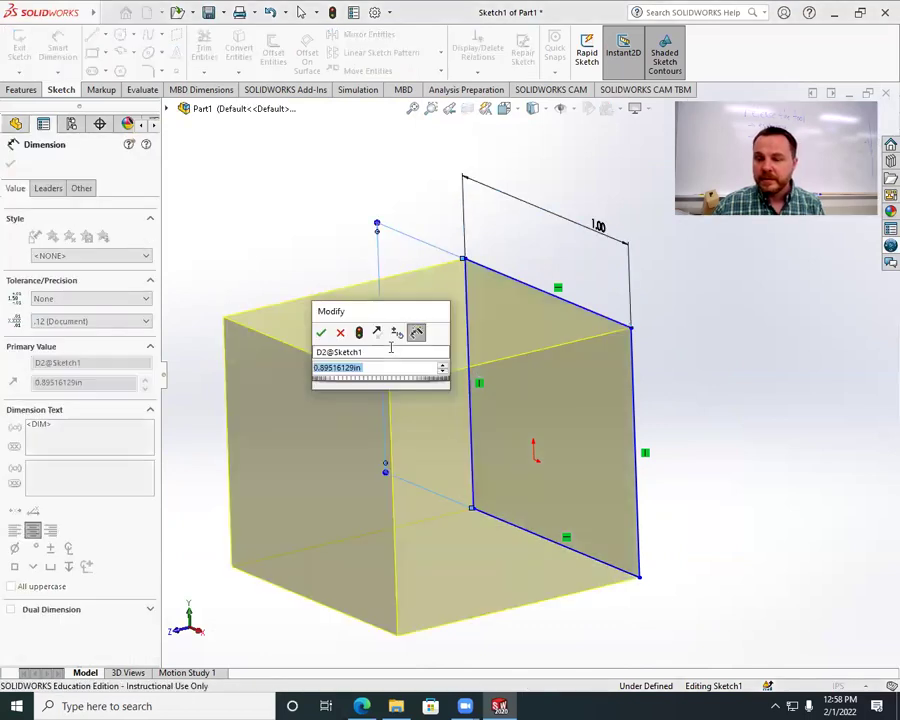
{"action": "type", "text": "1"}
{"action": "key", "text": "Return"}
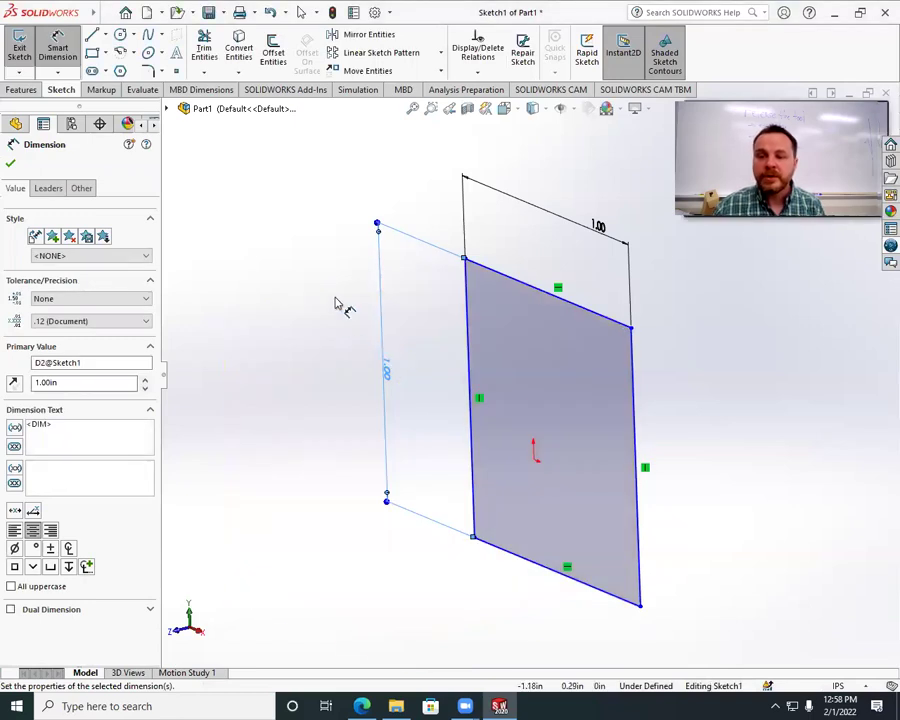
{"action": "left_click", "coordinate": [18, 46]}
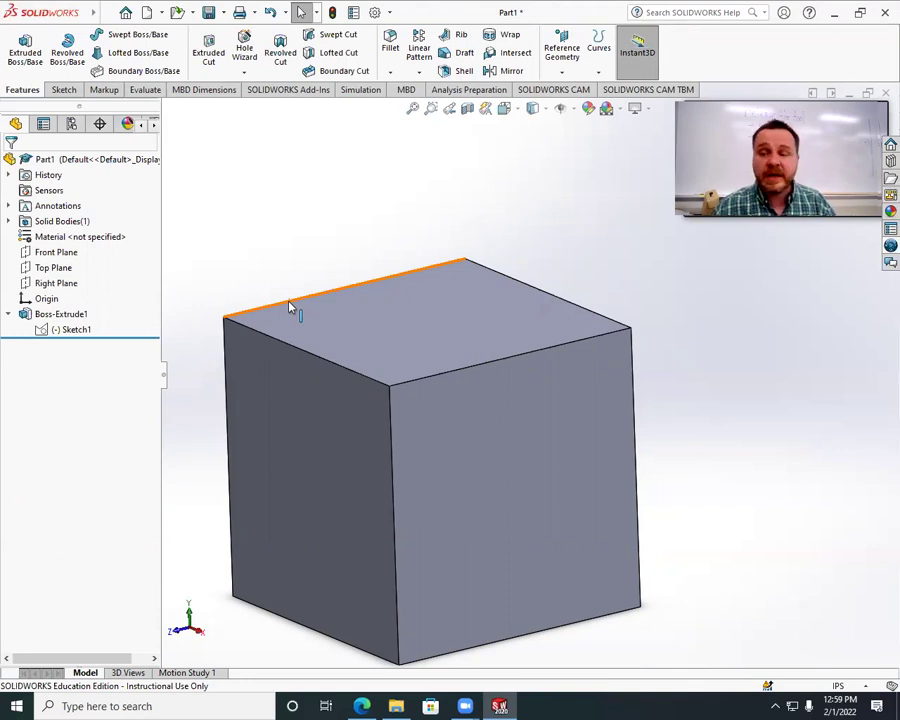
{"action": "middle_click_drag", "start_coordinate": [604, 461], "coordinate": [650, 435]}
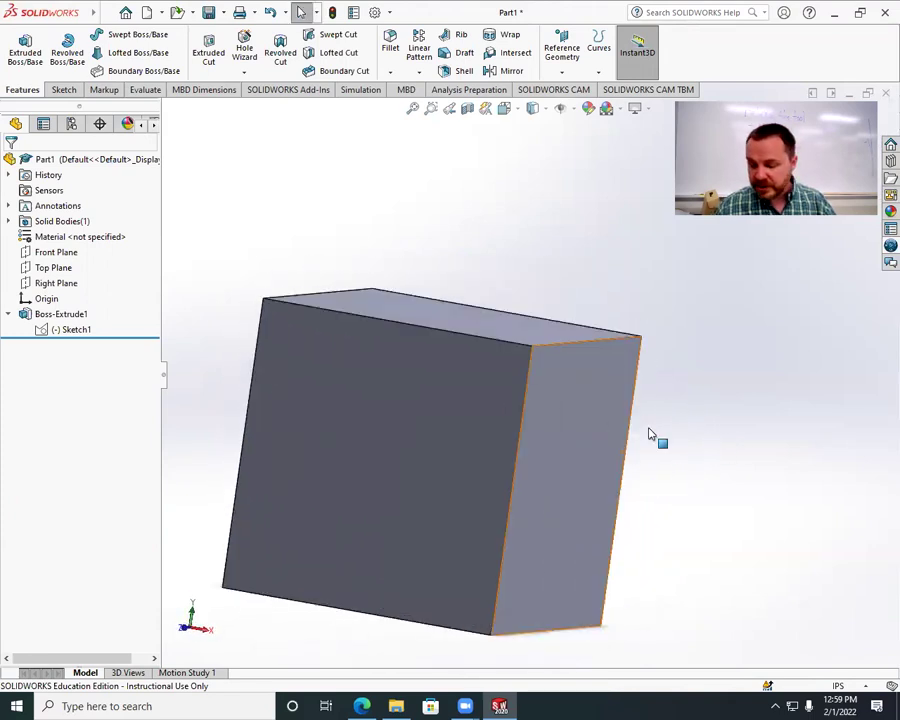
{"action": "key", "text": "Down"}
{"action": "key", "text": "Left"}
{"action": "key", "text": "Left"}
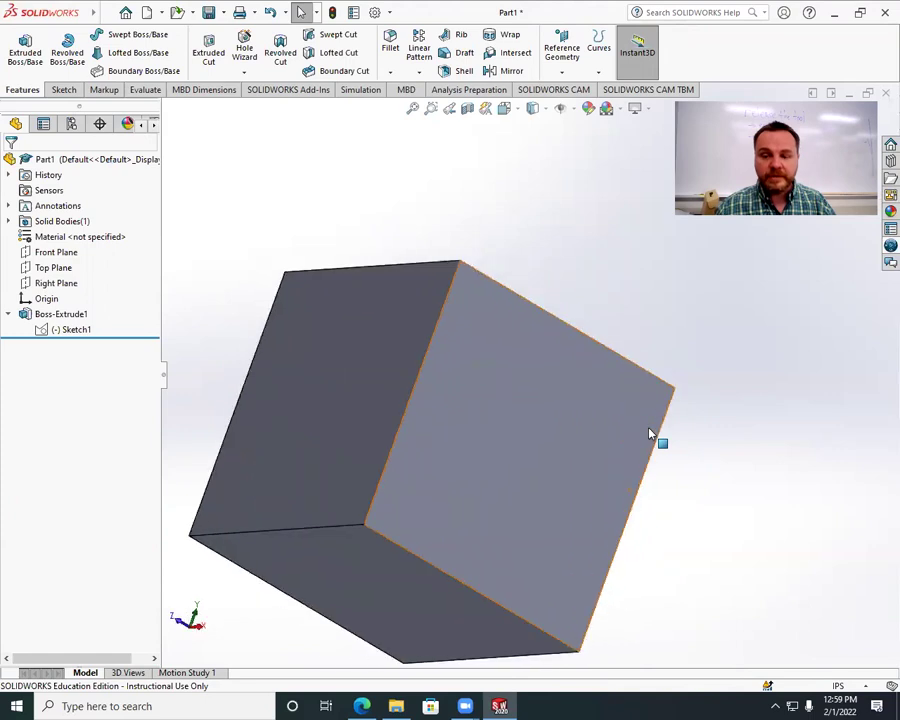
{"action": "key", "text": "Left"}
{"action": "key", "text": "Down"}
{"action": "key", "text": "Right"}
{"action": "key", "text": "Up"}
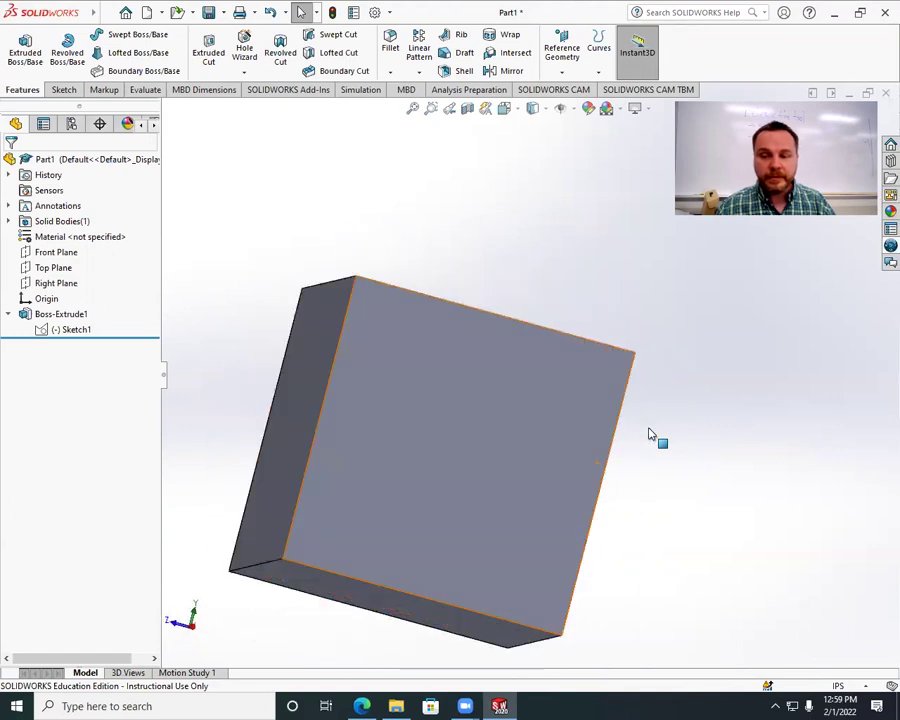
{"action": "key", "text": "Right"}
{"action": "key", "text": "Right"}
{"action": "key", "text": "Right"}
{"action": "key", "text": "Down"}
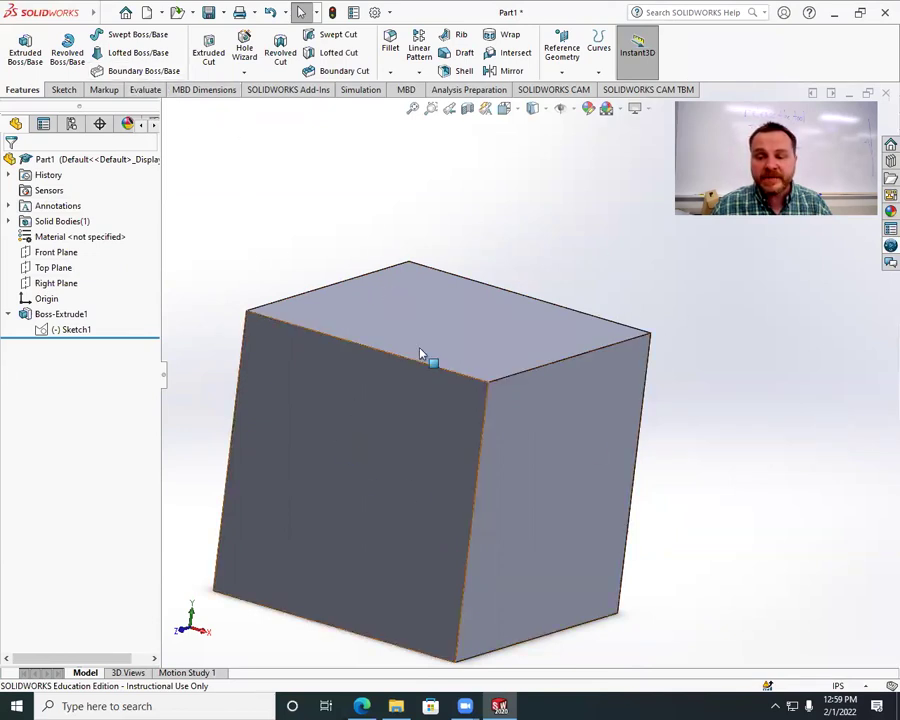
{"action": "middle_click_drag", "start_coordinate": [422, 354], "coordinate": [474, 316]}
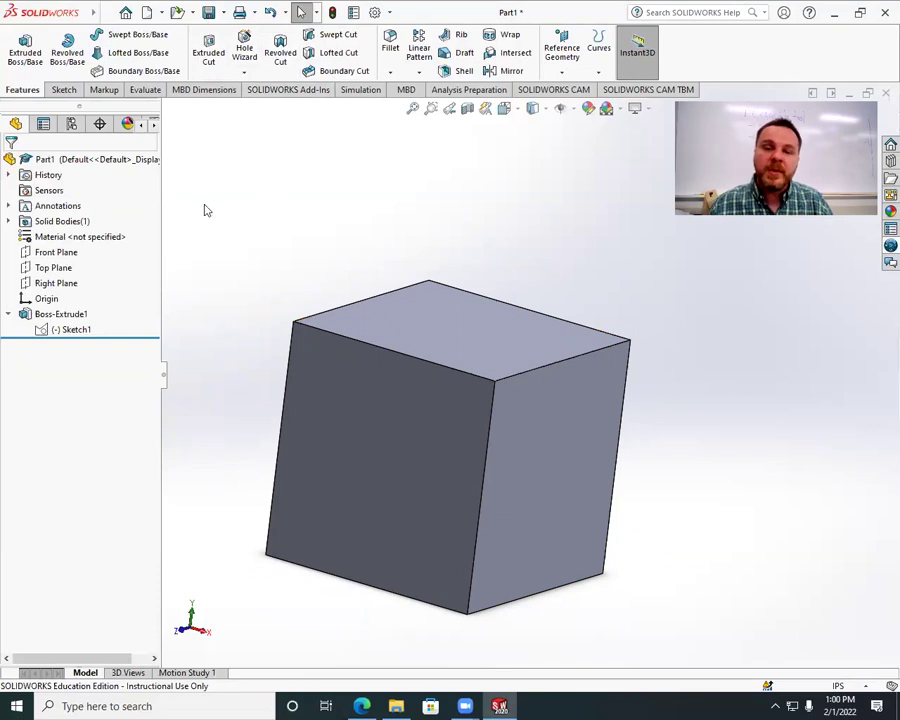
Start an Extruded Cut from the Features tab.
{"action": "left_click", "coordinate": [66, 90]}
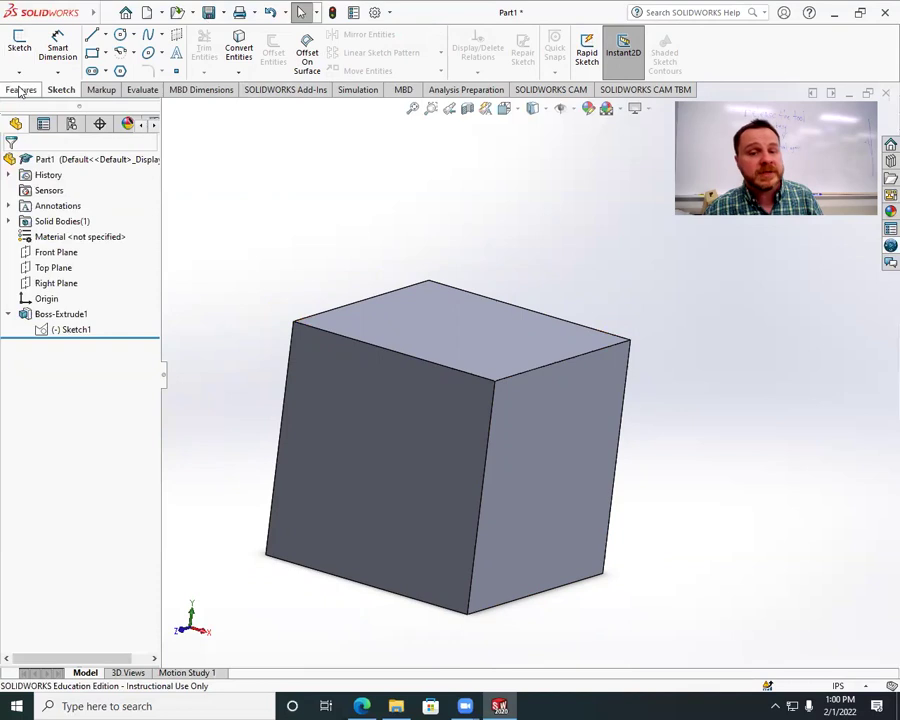
{"action": "left_click", "coordinate": [22, 90]}
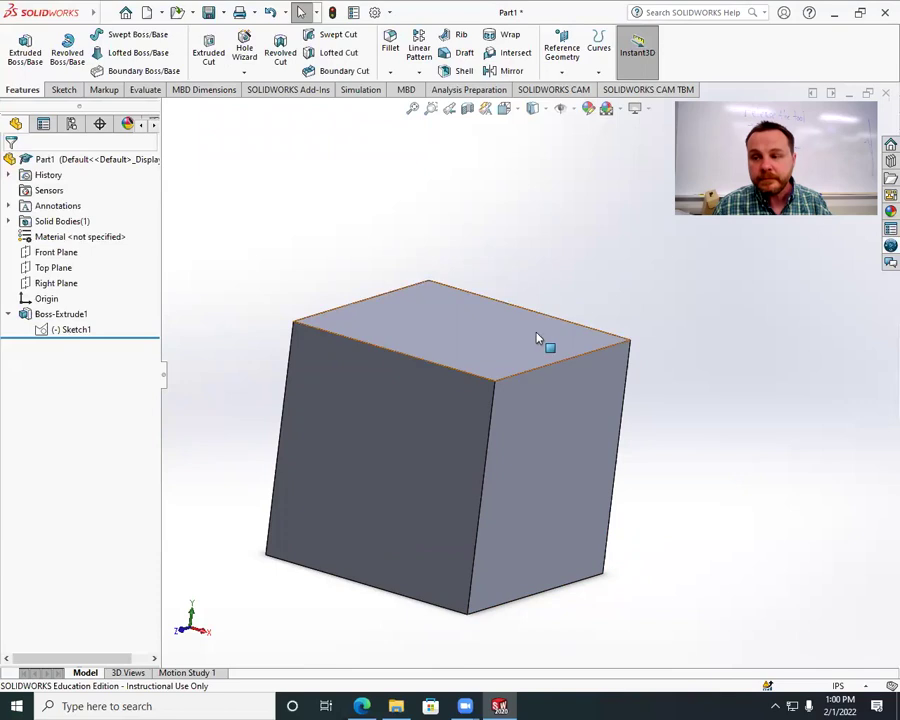
{"action": "left_click", "coordinate": [208, 50]}
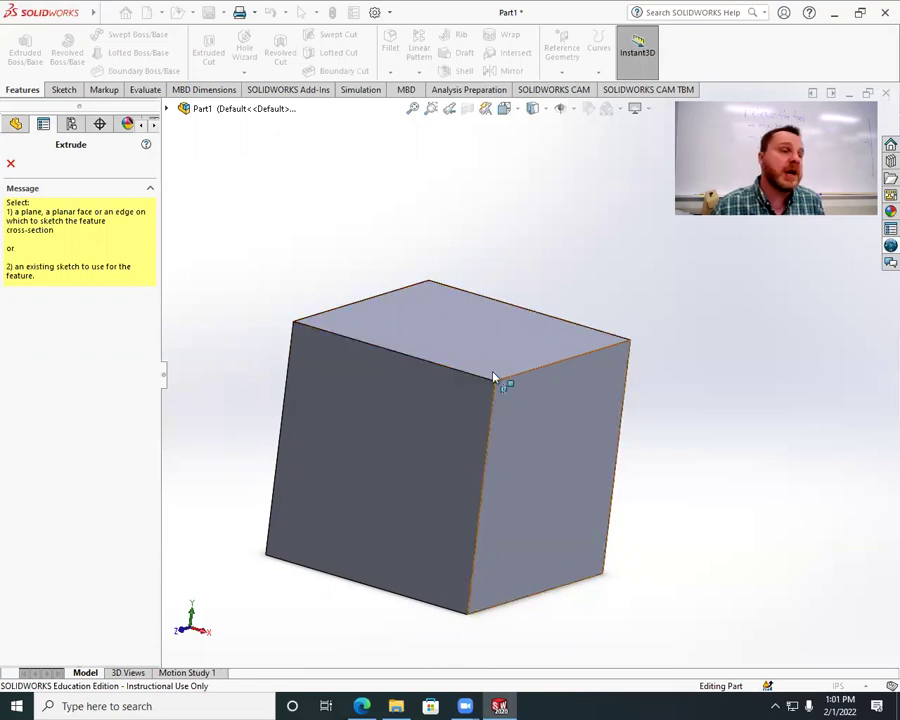
Sketch the cut on the cube's top face and draw a first circle there.
{"action": "left_click", "coordinate": [169, 109]}
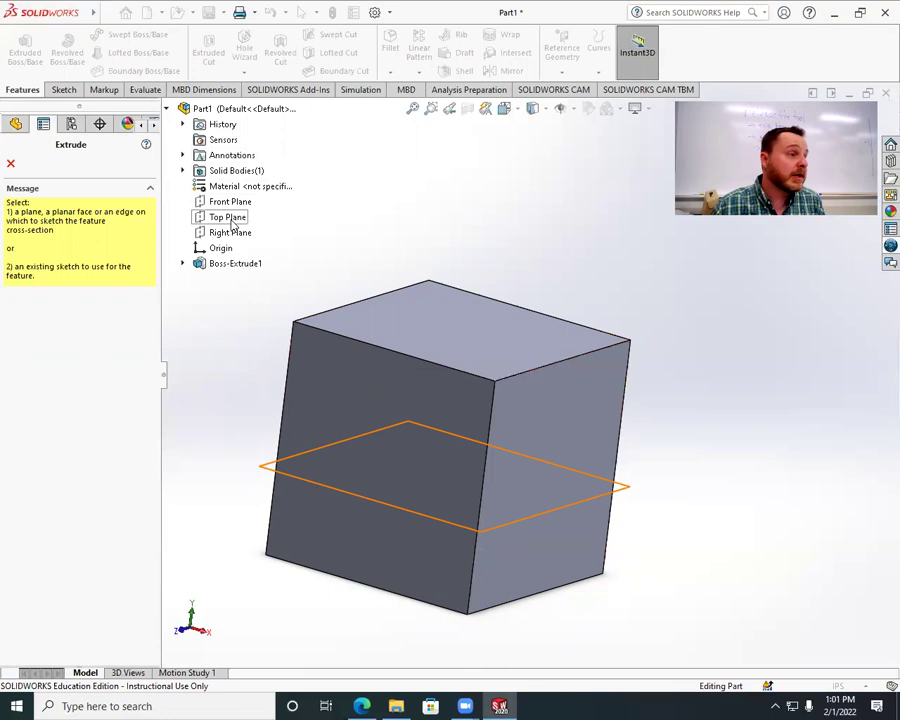
{"action": "left_click", "coordinate": [466, 334]}
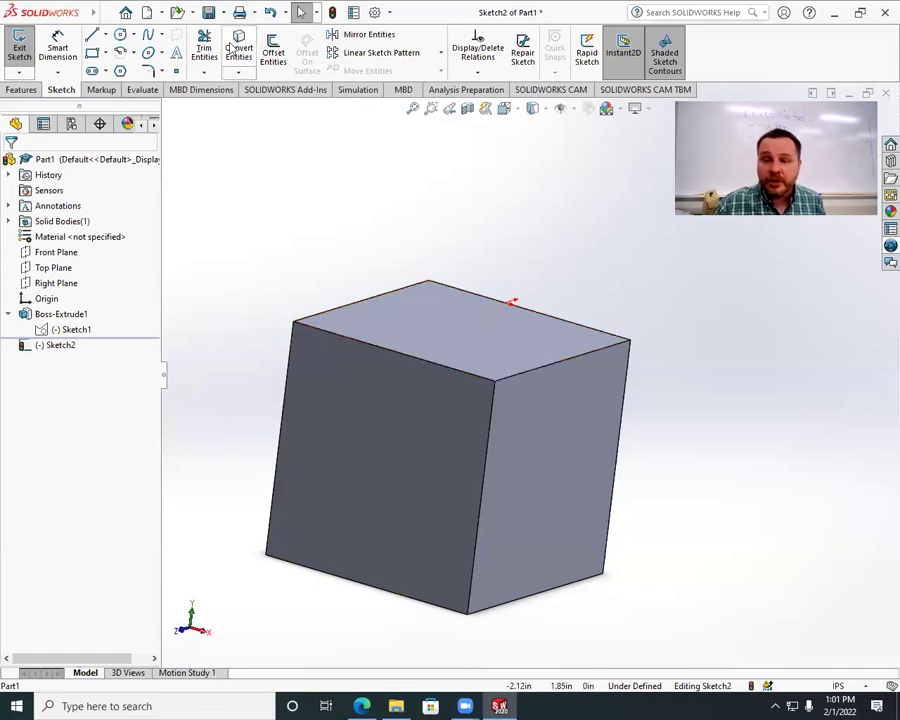
{"action": "left_click", "coordinate": [120, 34]}
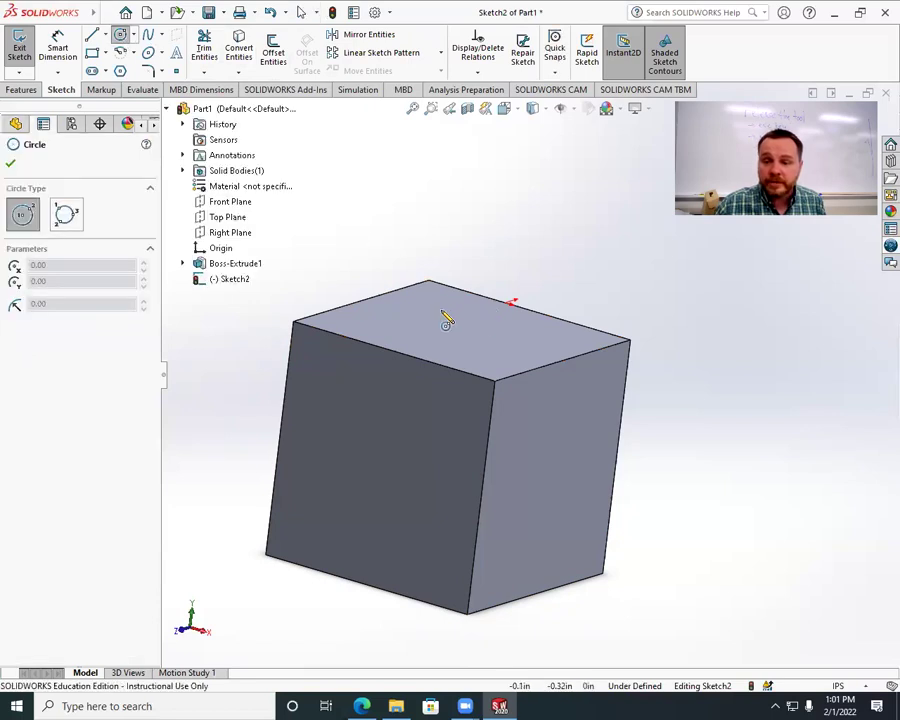
{"action": "left_click", "coordinate": [442, 313]}
{"action": "left_click", "coordinate": [474, 340]}
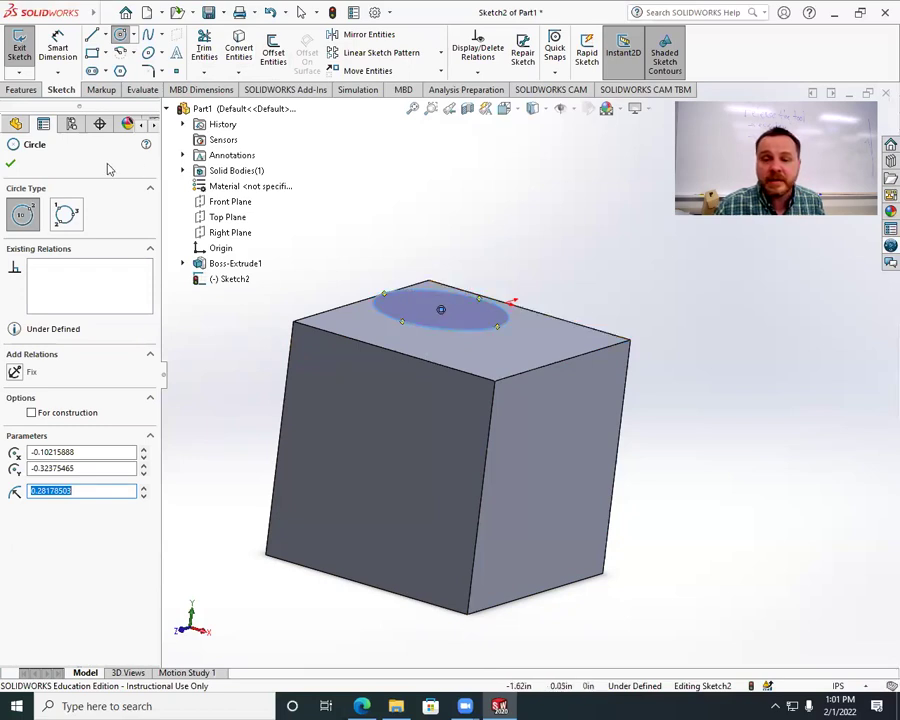
{"action": "left_click", "coordinate": [12, 168]}
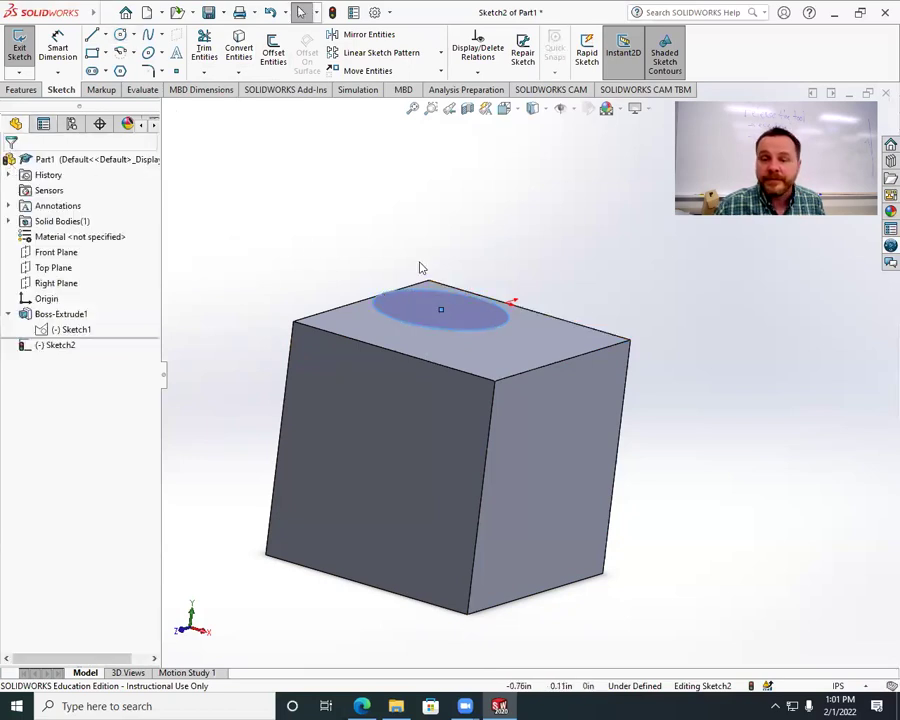
Draw a larger concentric circle about 1.81 in across, then view the face straight on.
{"action": "left_click", "coordinate": [440, 309]}
{"action": "left_click", "coordinate": [372, 245]}
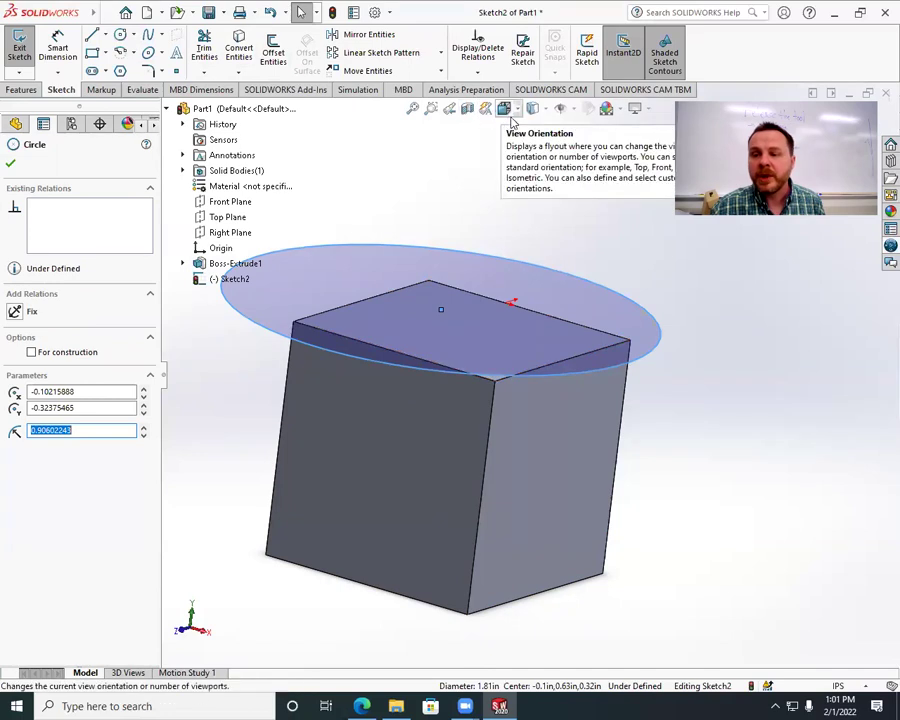
{"action": "left_click", "coordinate": [518, 114]}
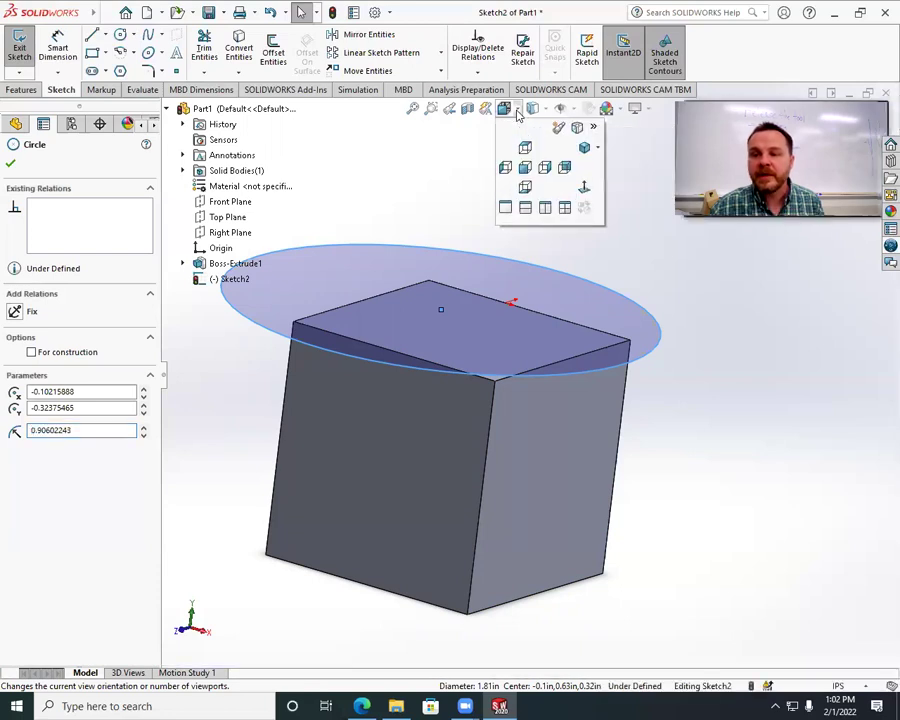
{"action": "left_click", "coordinate": [585, 190]}
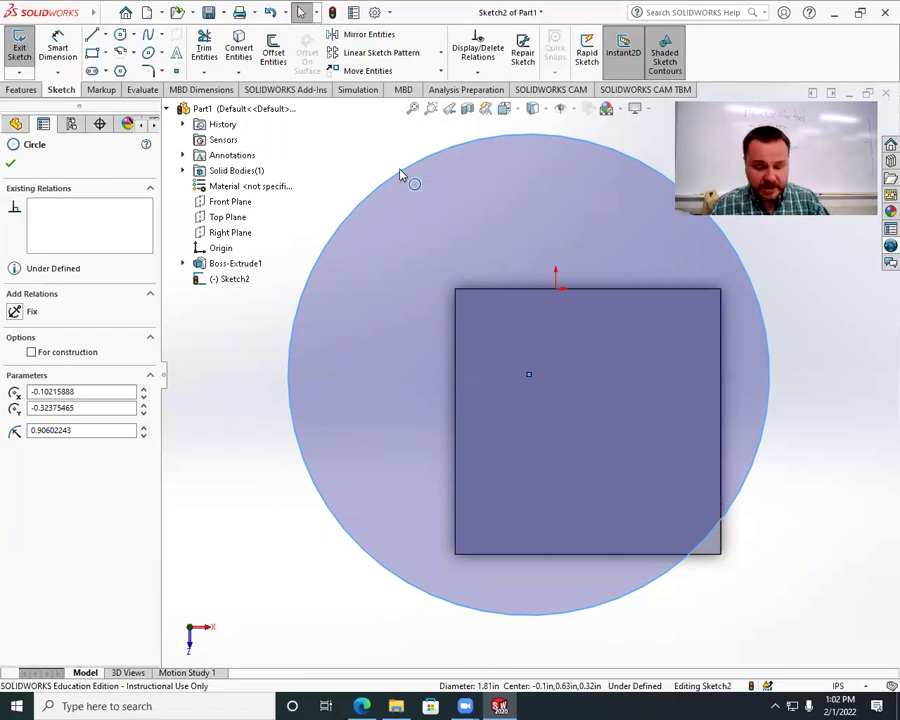
Delete the oversized circle, leaving Sketch2 on the top face empty.
{"action": "left_click", "coordinate": [819, 381]}
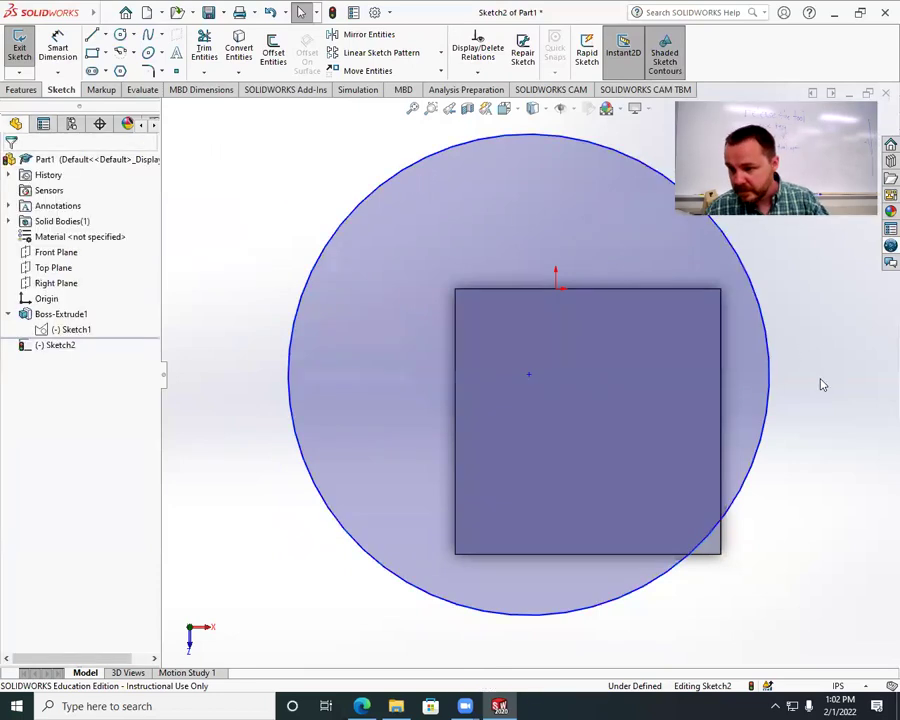
{"action": "left_click", "coordinate": [543, 141]}
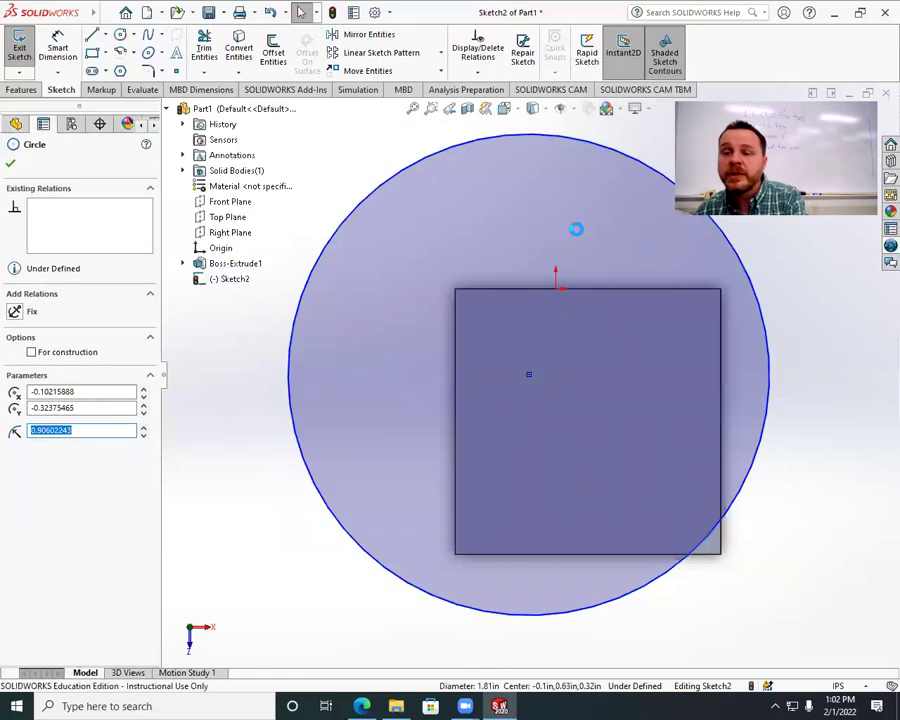
{"action": "key", "text": "Delete"}
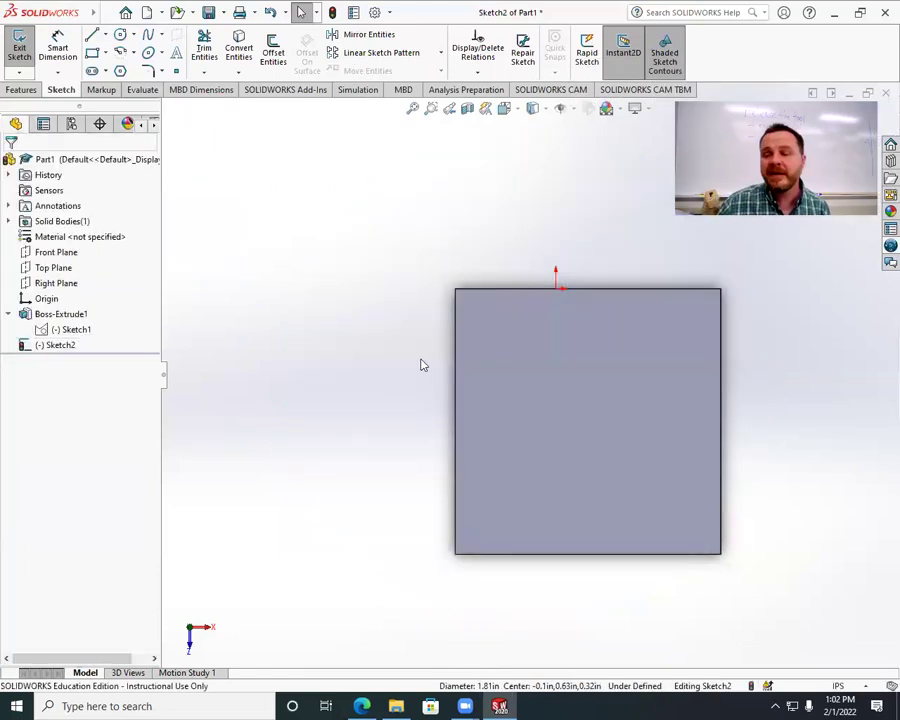
{"action": "left_click", "coordinate": [121, 35]}
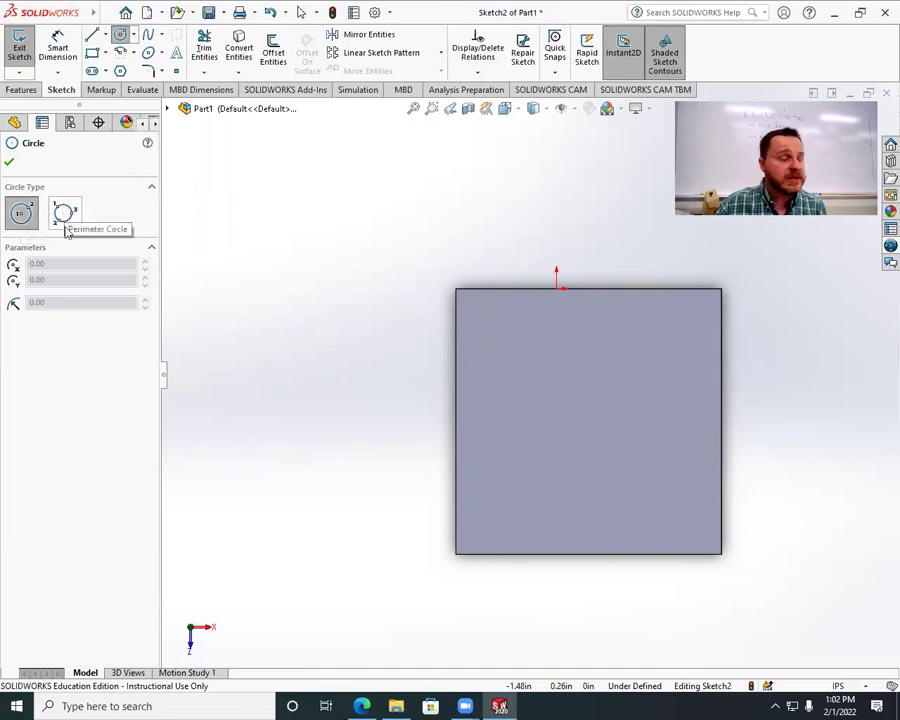
Draw a circle of roughly 0.25 in radius just right of the face centre.
{"action": "left_click", "coordinate": [643, 383]}
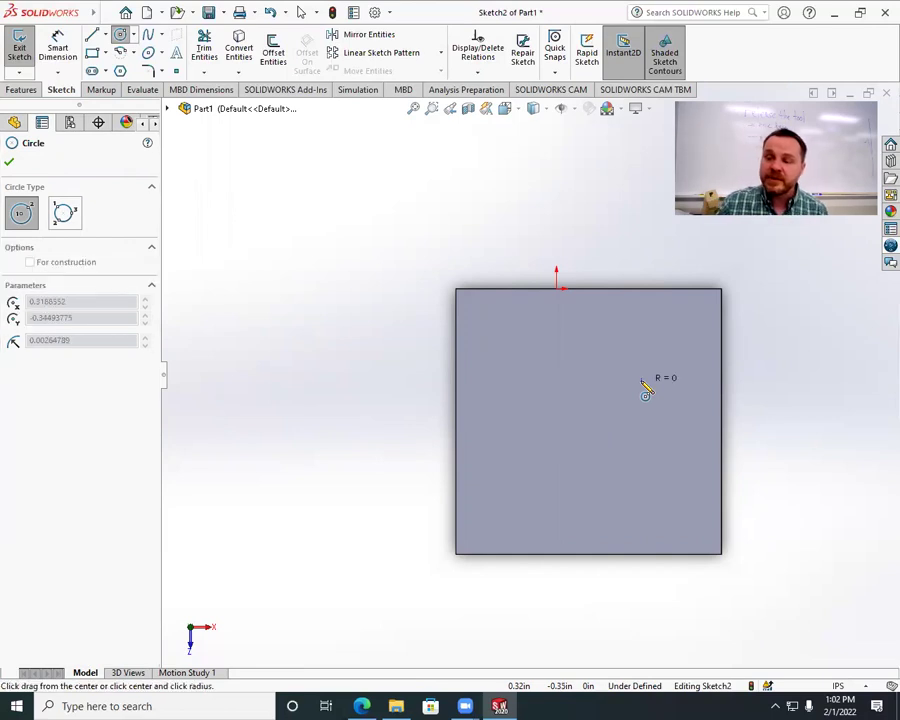
{"action": "left_click", "coordinate": [580, 373]}
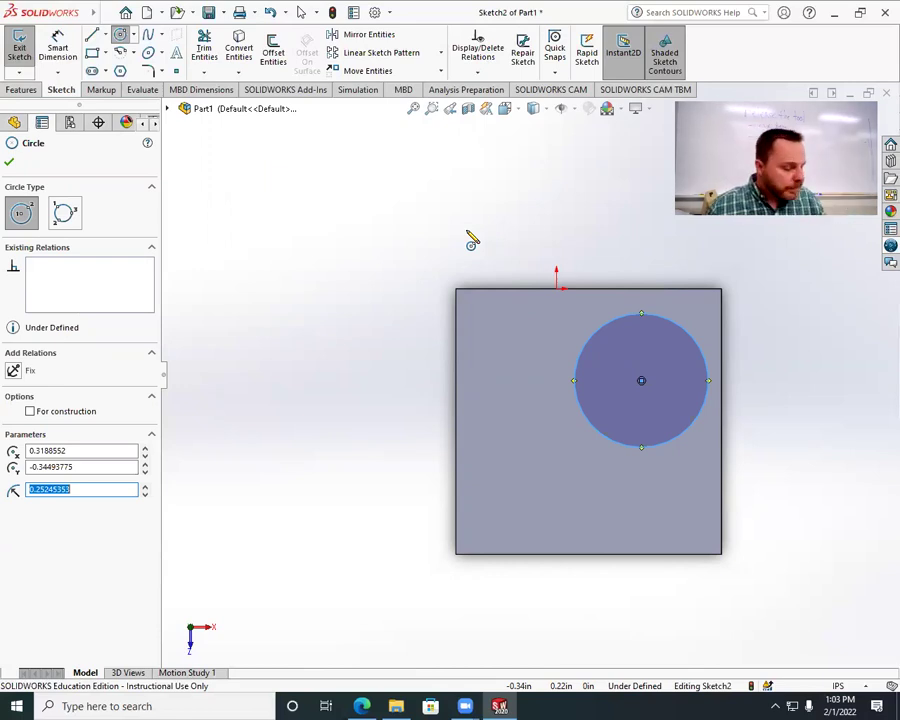
Add a diameter dimension to the small circle, correcting its value to 0.50 in.
{"action": "left_click", "coordinate": [58, 45]}
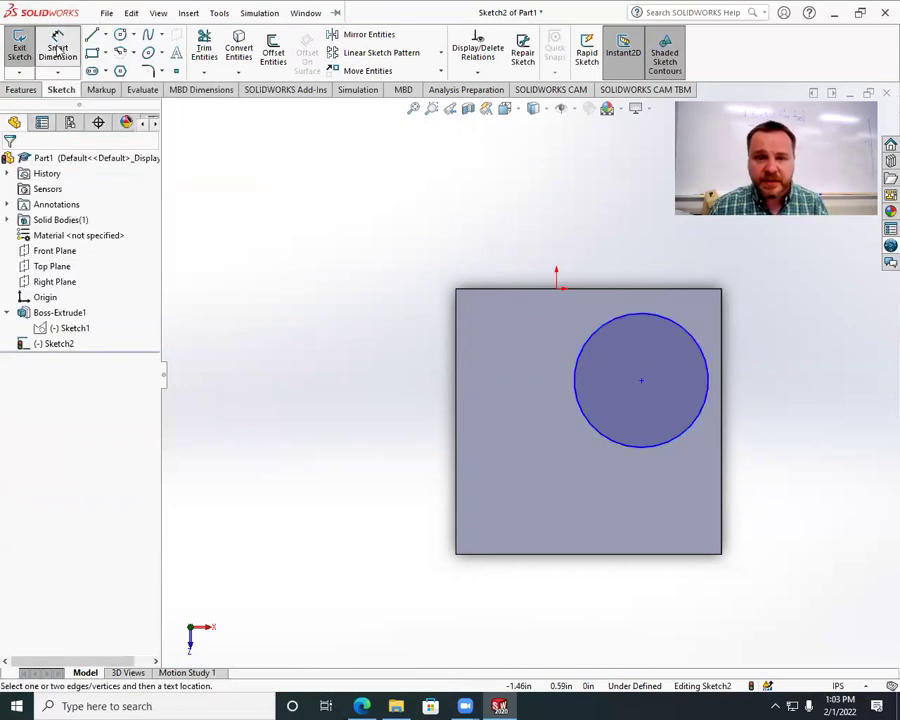
{"action": "left_click", "coordinate": [581, 362]}
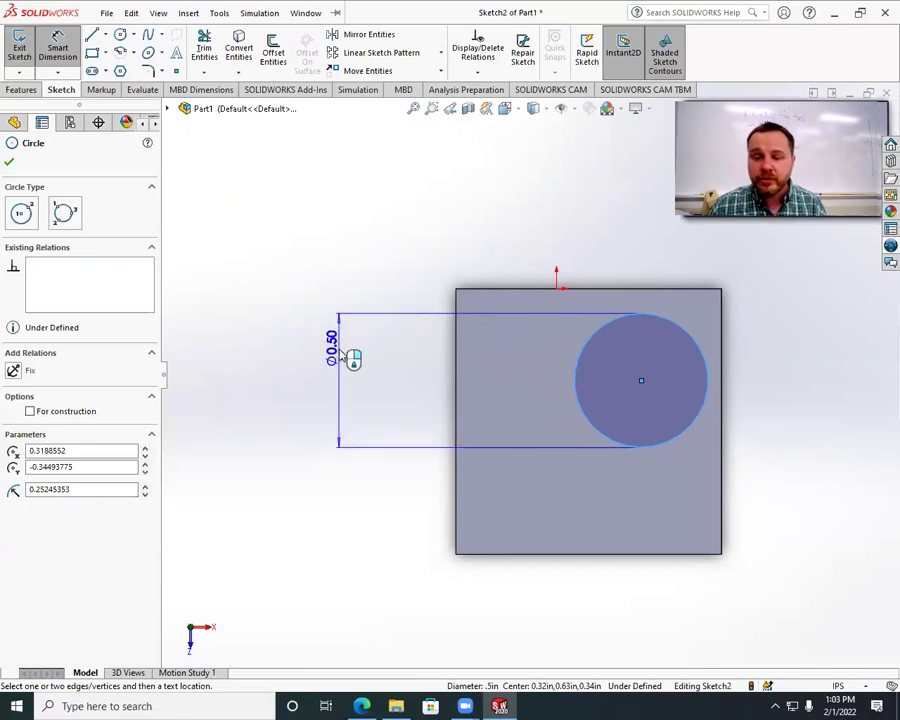
{"action": "left_click", "coordinate": [348, 355]}
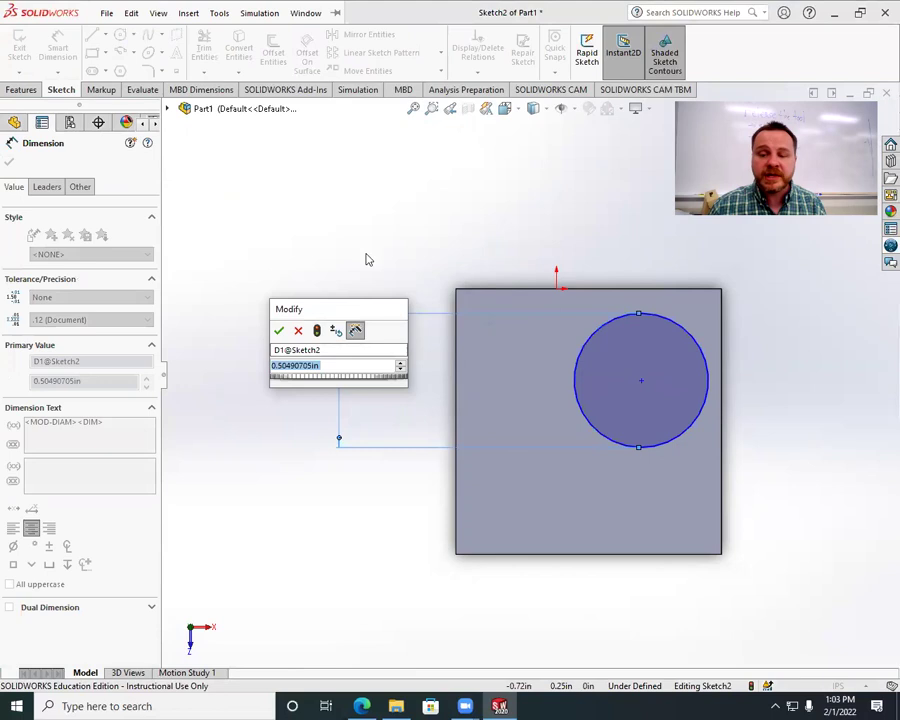
{"action": "left_click_drag", "start_coordinate": [333, 310], "coordinate": [319, 212]}
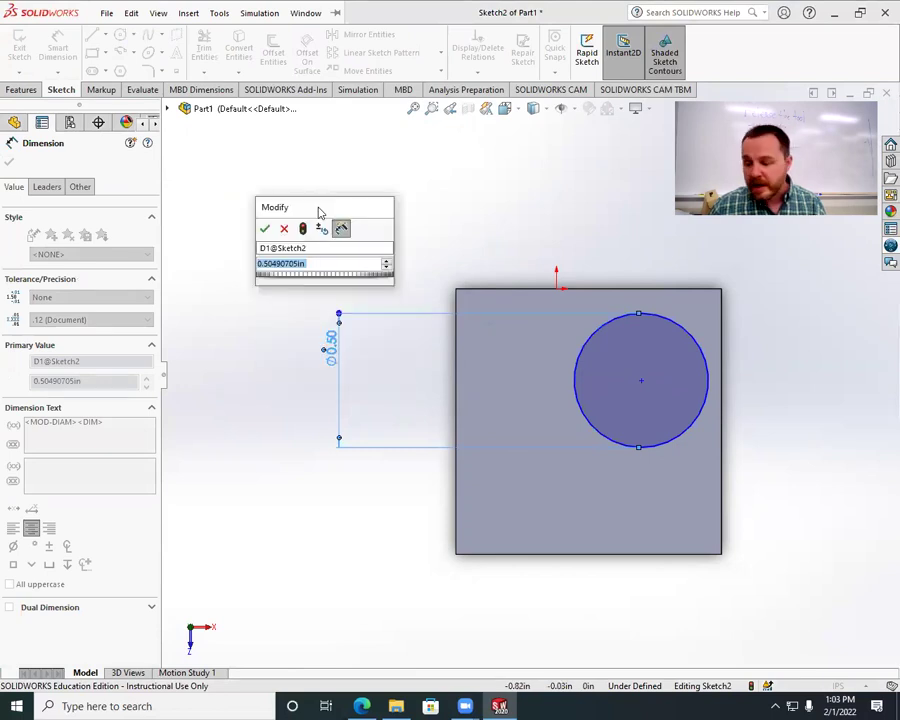
{"action": "type", "text": ".05"}
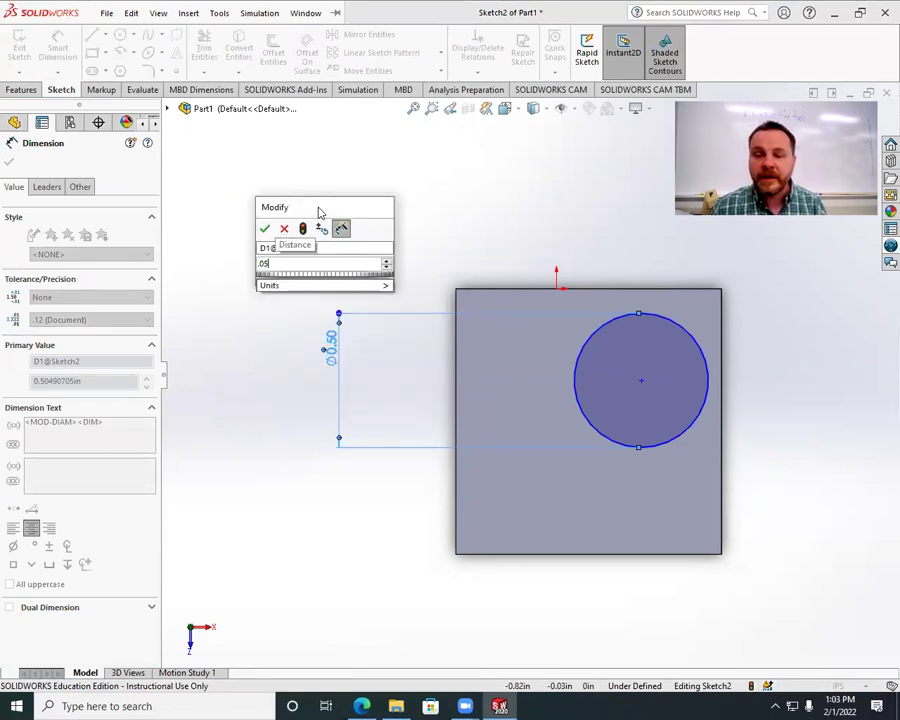
{"action": "key", "text": "Return"}
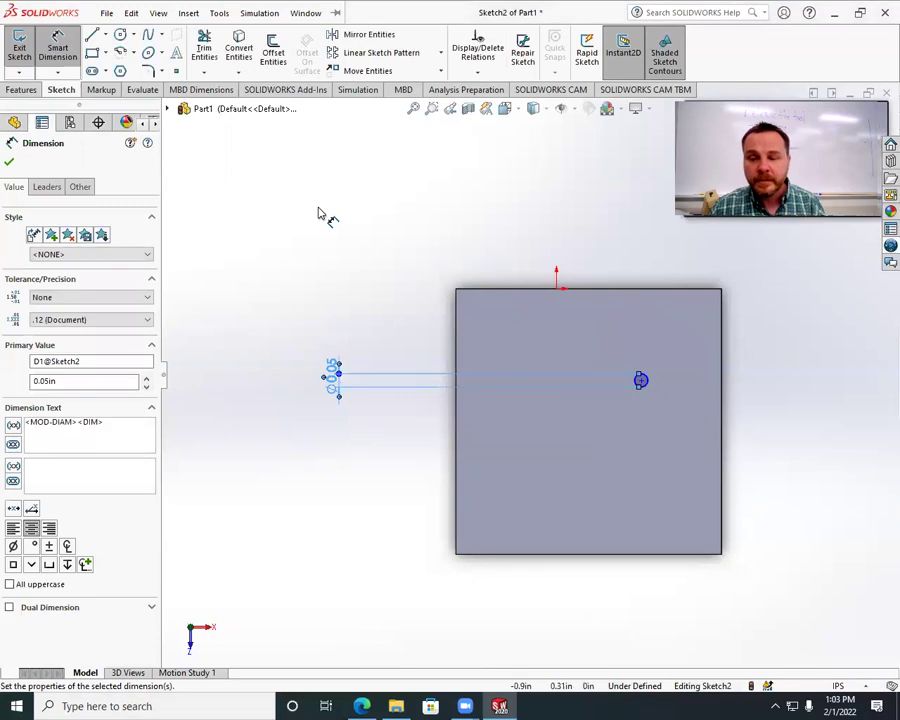
{"action": "double_click", "coordinate": [337, 377]}
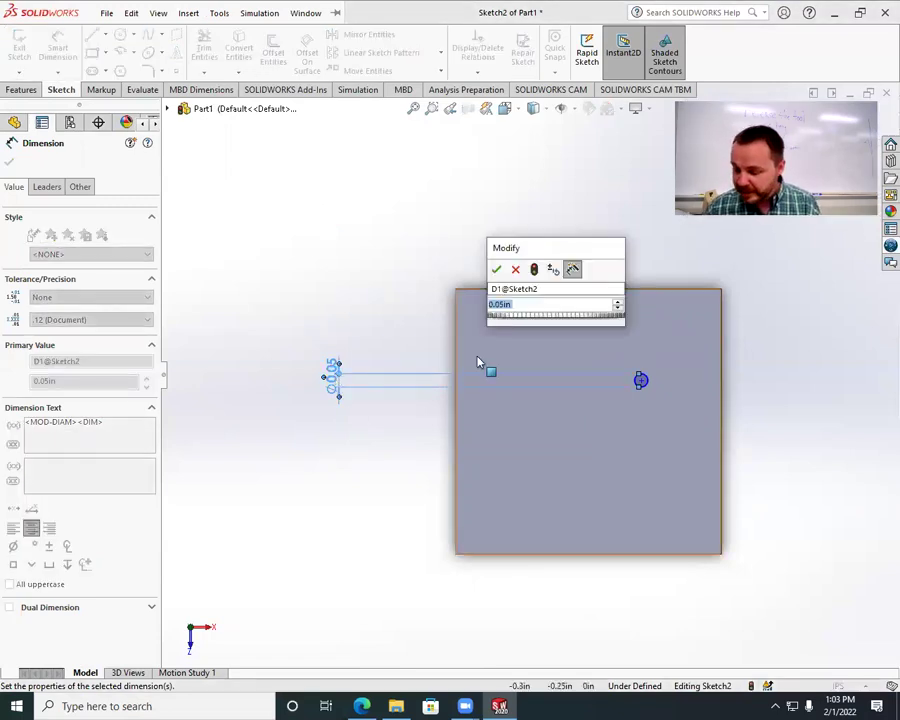
{"action": "key", "text": "BackSpace"}
{"action": "type", "text": ".05"}
{"action": "key", "text": "Return"}
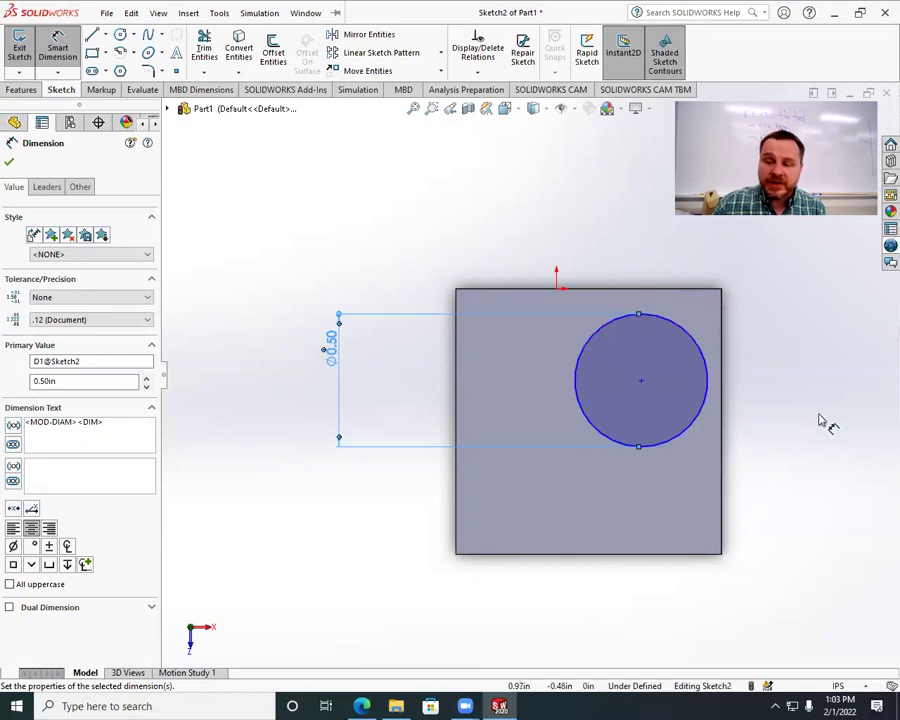
{"action": "left_click", "coordinate": [591, 424]}
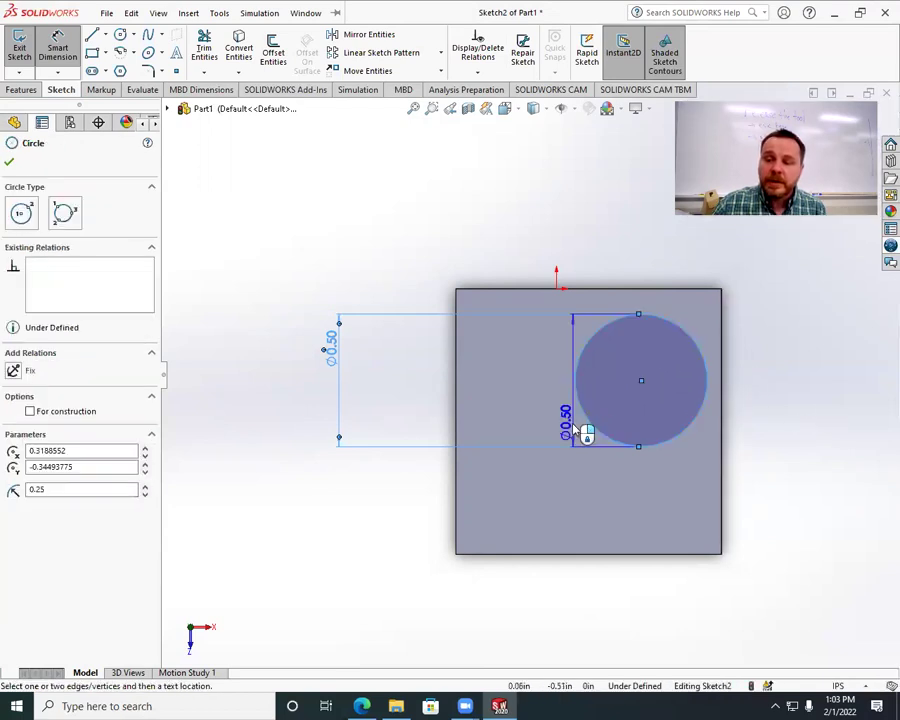
Dimension the circle centre 0.50 in from the face's left edge.
{"action": "left_click", "coordinate": [456, 413]}
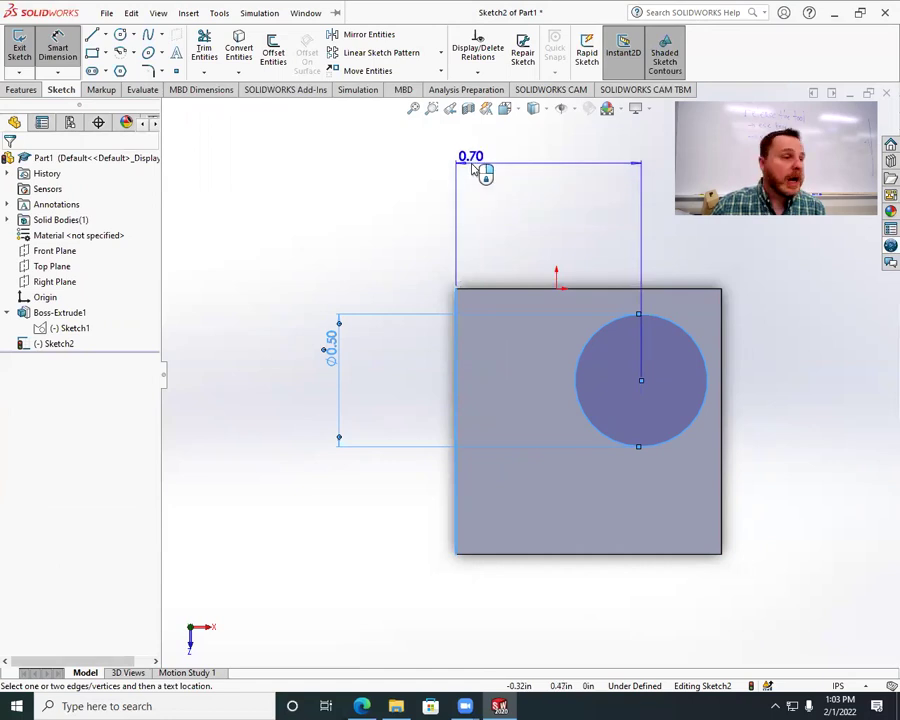
{"action": "left_click", "coordinate": [475, 167]}
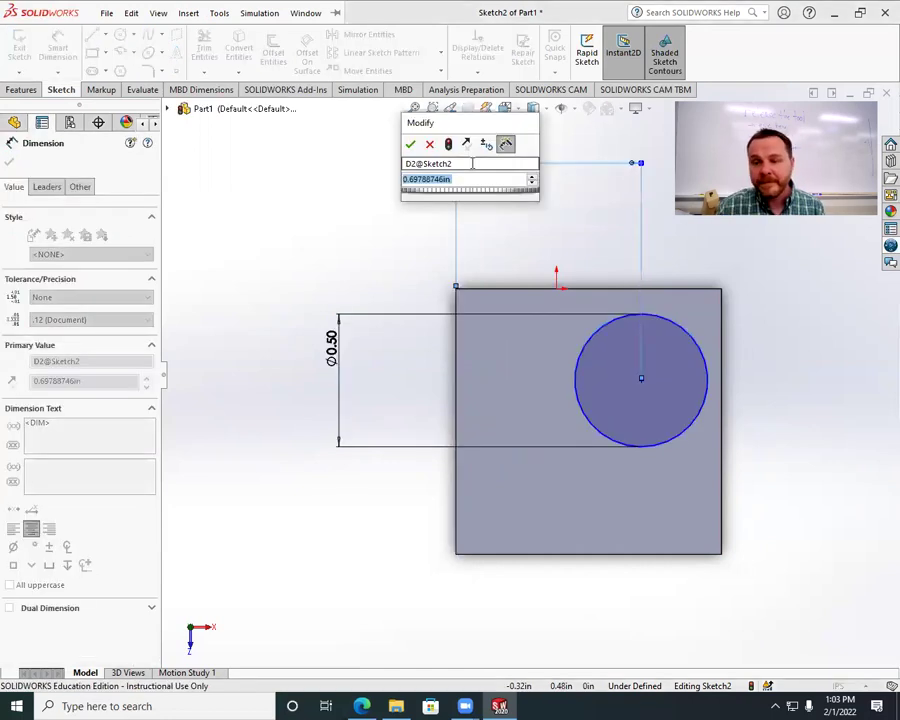
{"action": "key", "text": "BackSpace"}
{"action": "type", "text": "=0"}
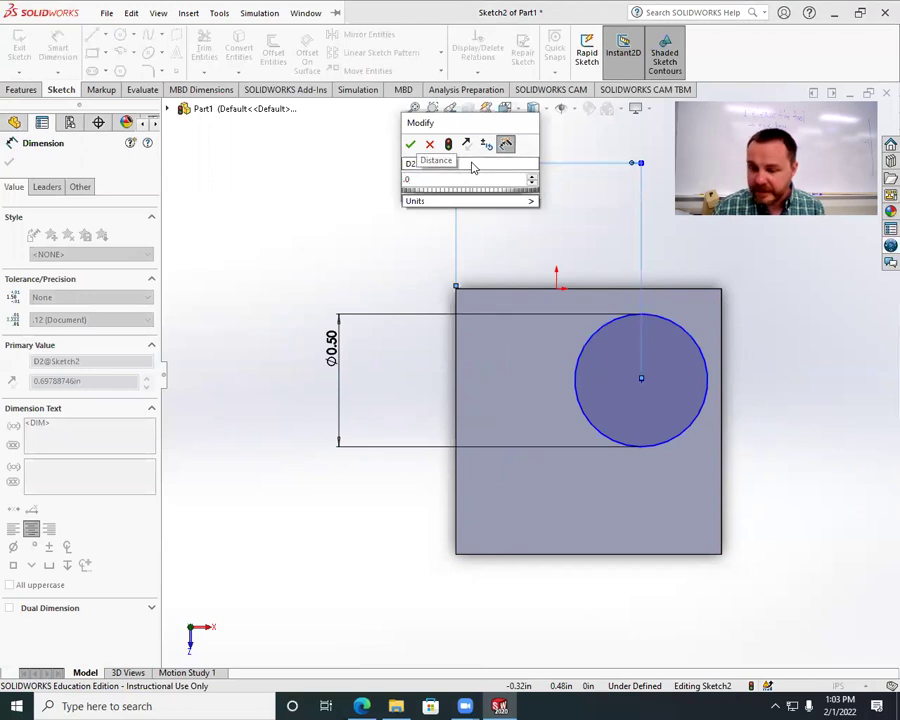
{"action": "key", "text": "BackSpace"}
{"action": "type", "text": "4"}
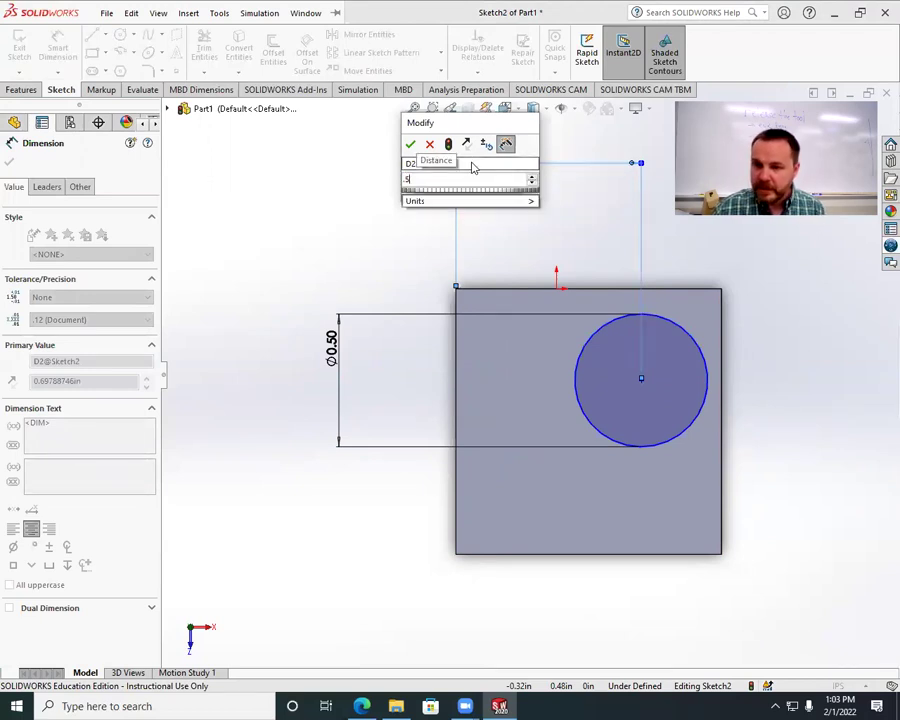
{"action": "key", "text": "Escape"}
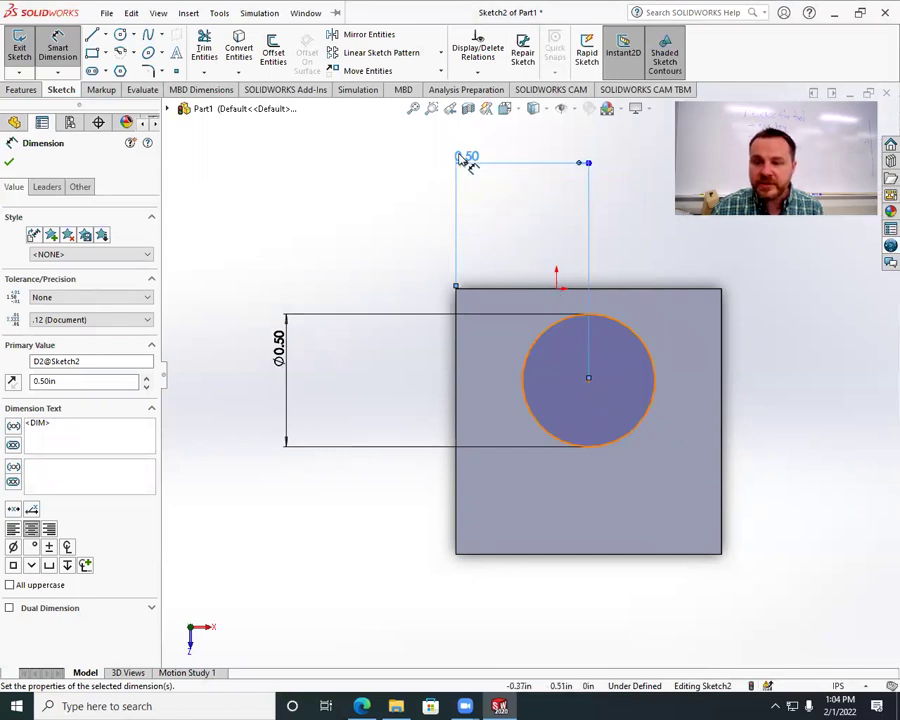
Dimension the circle centre 0.50 in from the bottom edge and exit the sketch.
{"action": "left_click", "coordinate": [638, 433]}
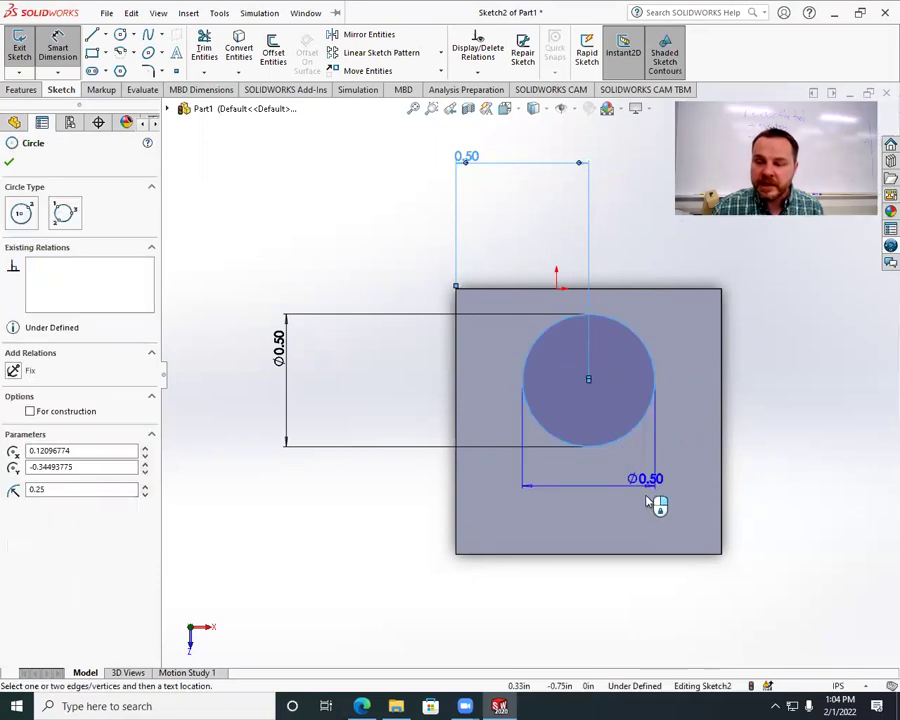
{"action": "left_click", "coordinate": [651, 556]}
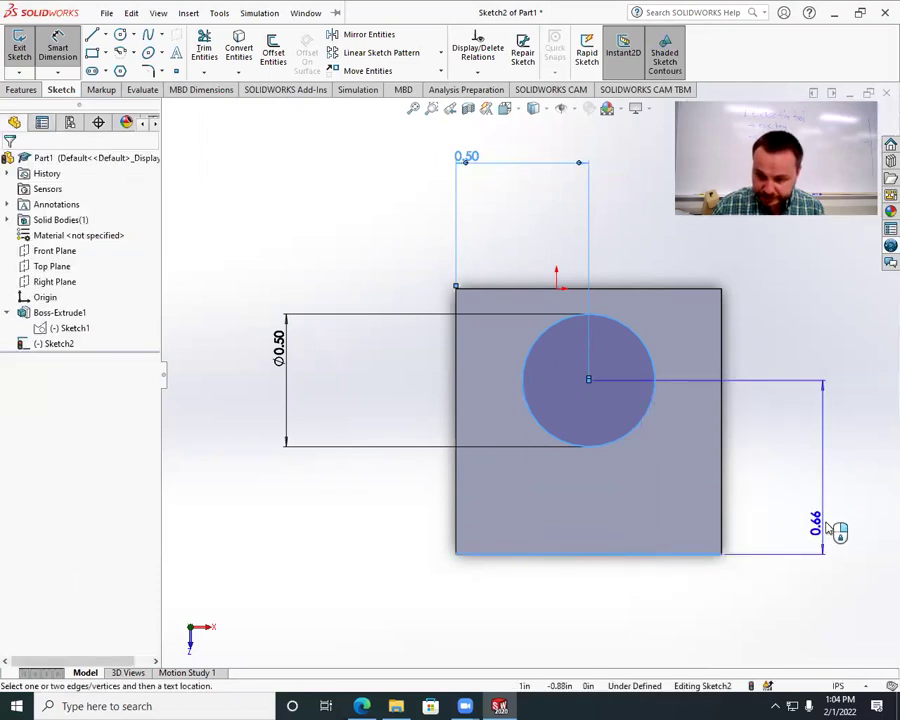
{"action": "left_click", "coordinate": [843, 524]}
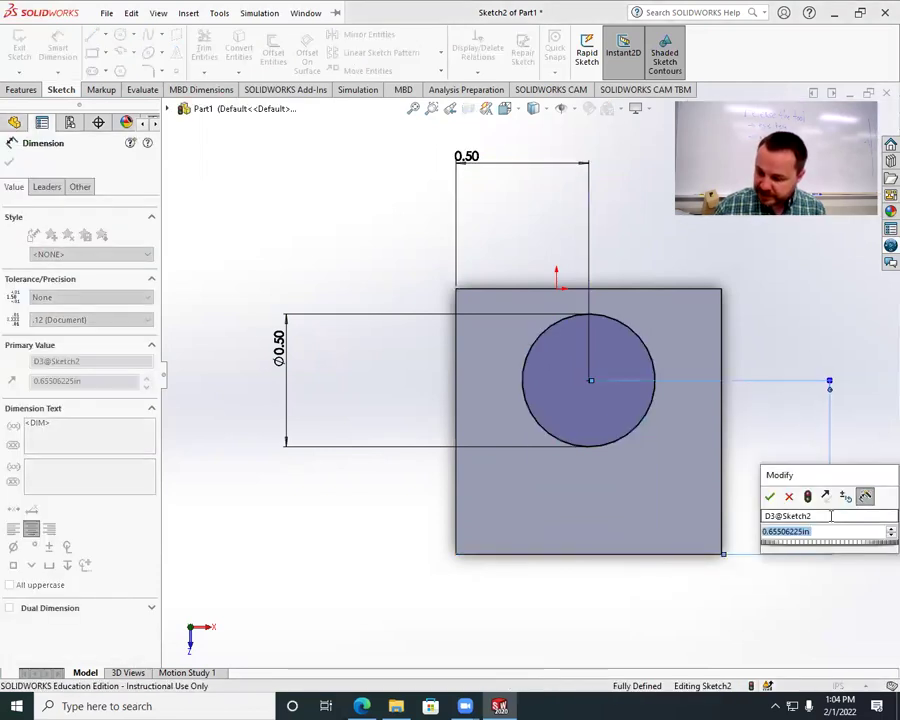
{"action": "type", "text": ".5"}
{"action": "key", "text": "Return"}
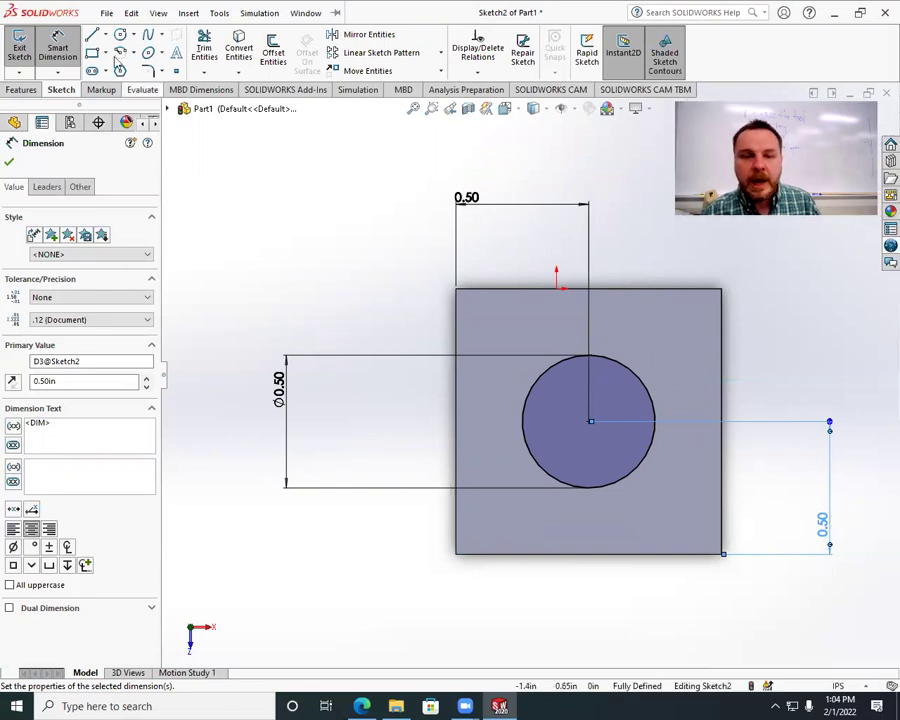
{"action": "left_click", "coordinate": [18, 52]}
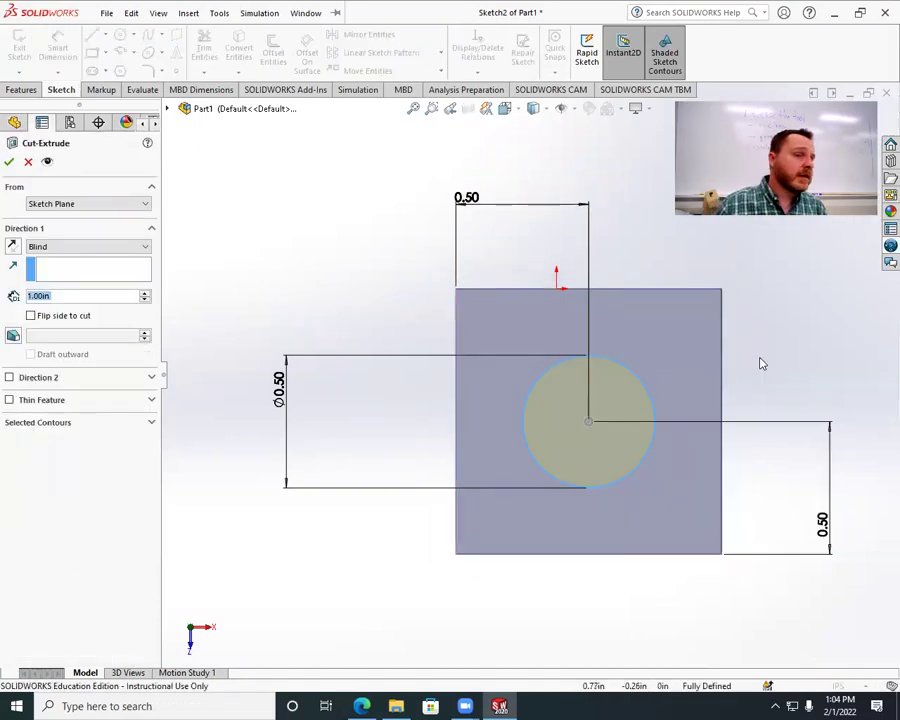
Set the Cut-Extrude blind depth to 0.25 in and confirm Cut-Extrude1.
{"action": "middle_click_drag", "start_coordinate": [765, 357], "coordinate": [705, 401]}
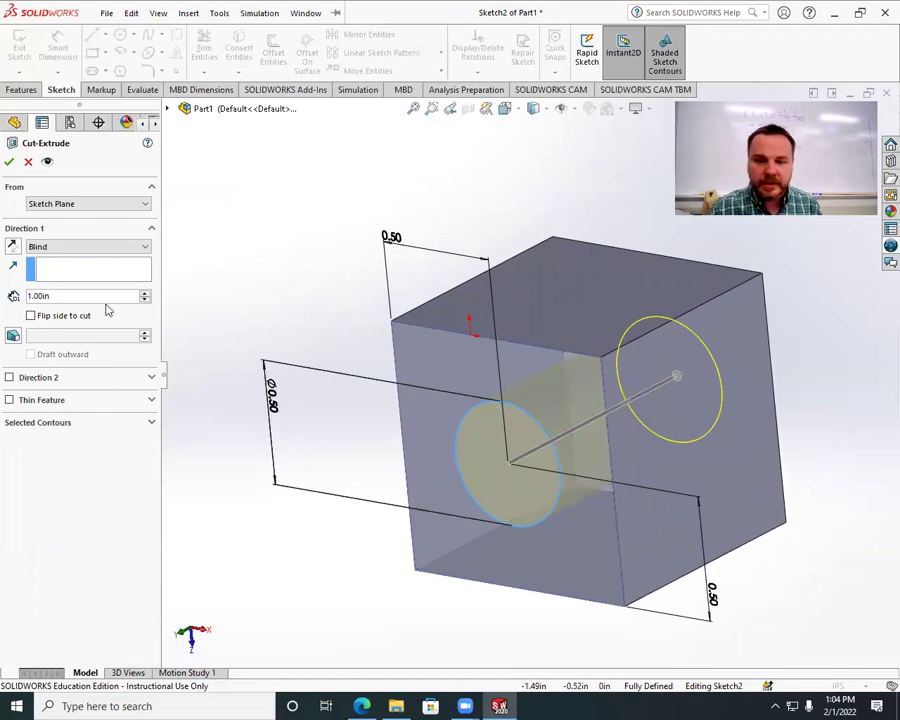
{"action": "double_click", "coordinate": [56, 296]}
{"action": "type", "text": "1.00in"}
{"action": "key", "text": "Return"}
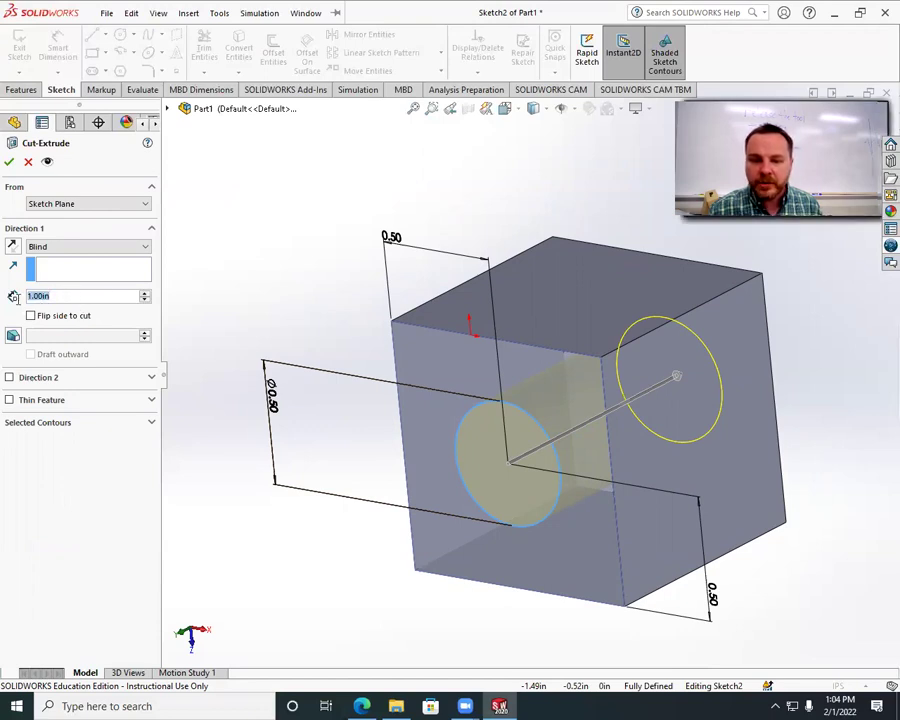
{"action": "type", "text": ".25"}
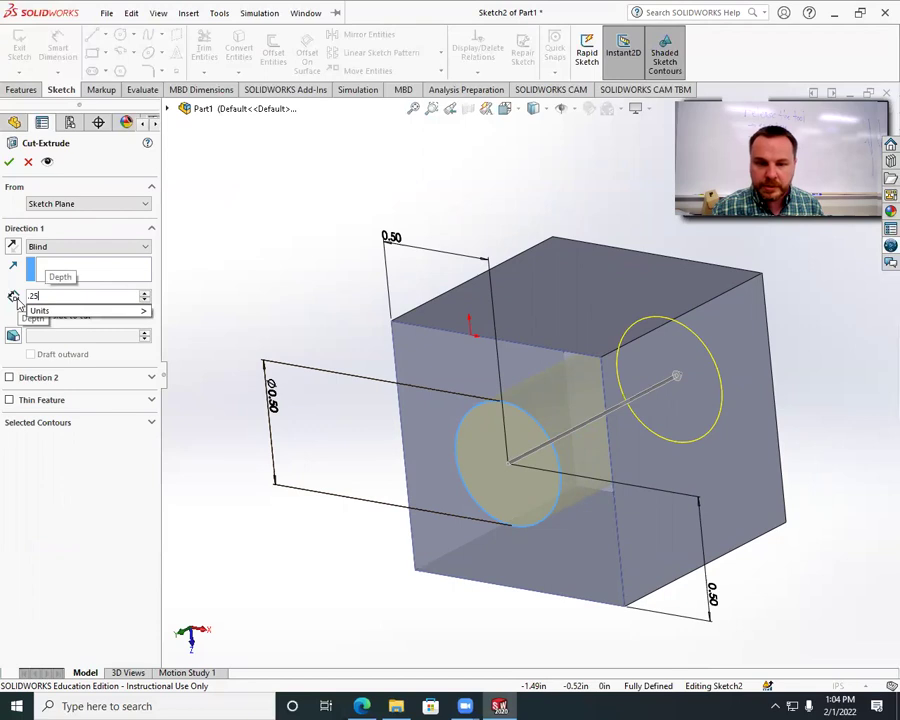
{"action": "key", "text": "Return"}
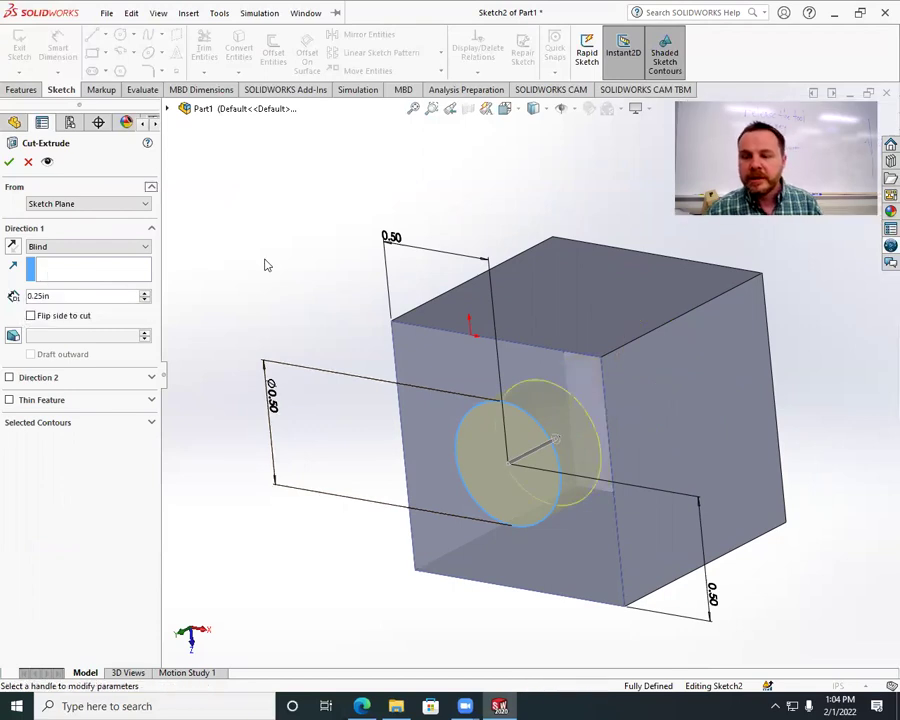
{"action": "left_click", "coordinate": [8, 165]}
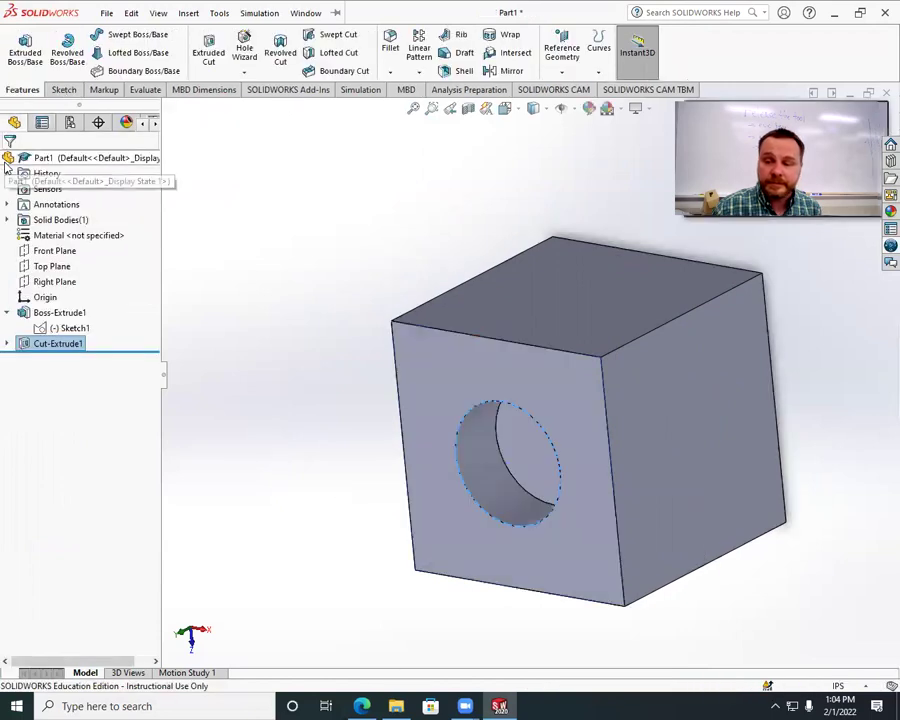
Orbit to the holed side and reopen Cut-Extrude1 via Edit Feature from its context menu.
{"action": "mouse_move", "coordinate": [605, 455]}
{"action": "middle_mouse_down"}
{"action": "mouse_move", "coordinate": [617, 458]}
{"action": "mouse_move", "coordinate": [621, 412]}
{"action": "mouse_move", "coordinate": [665, 372]}
{"action": "mouse_move", "coordinate": [695, 396]}
{"action": "mouse_move", "coordinate": [597, 456]}
{"action": "mouse_move", "coordinate": [647, 440]}
{"action": "mouse_move", "coordinate": [615, 450]}
{"action": "middle_mouse_up"}
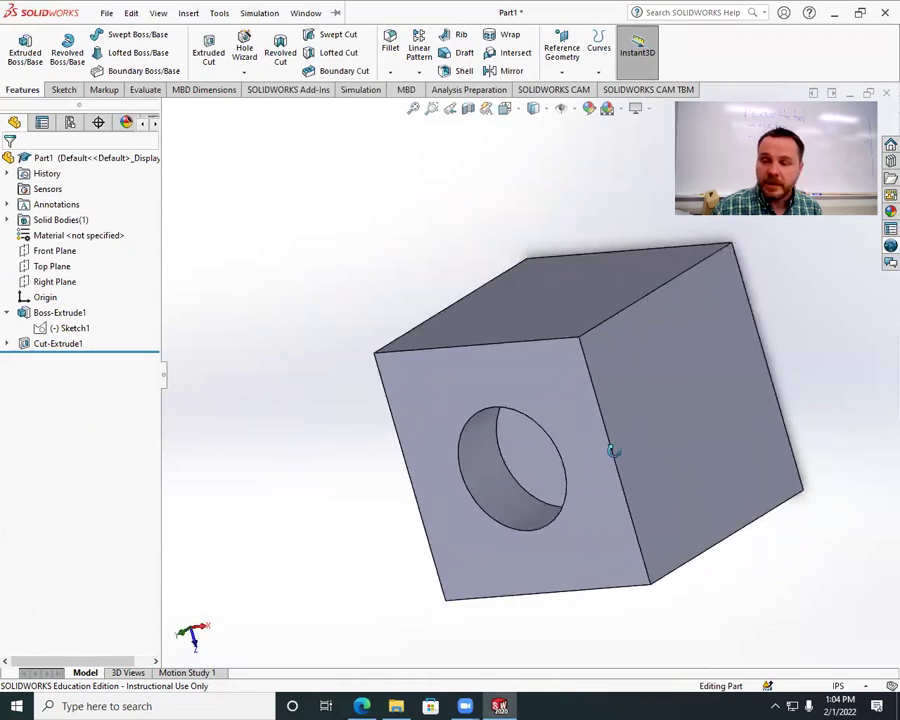
{"action": "right_click", "coordinate": [61, 347]}
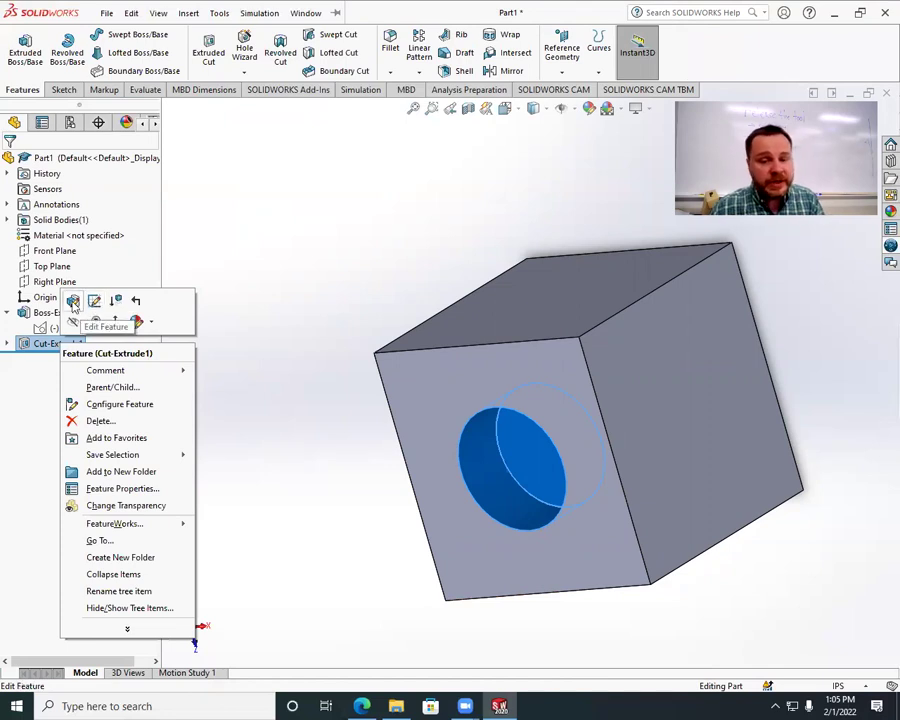
{"action": "left_click", "coordinate": [73, 301]}
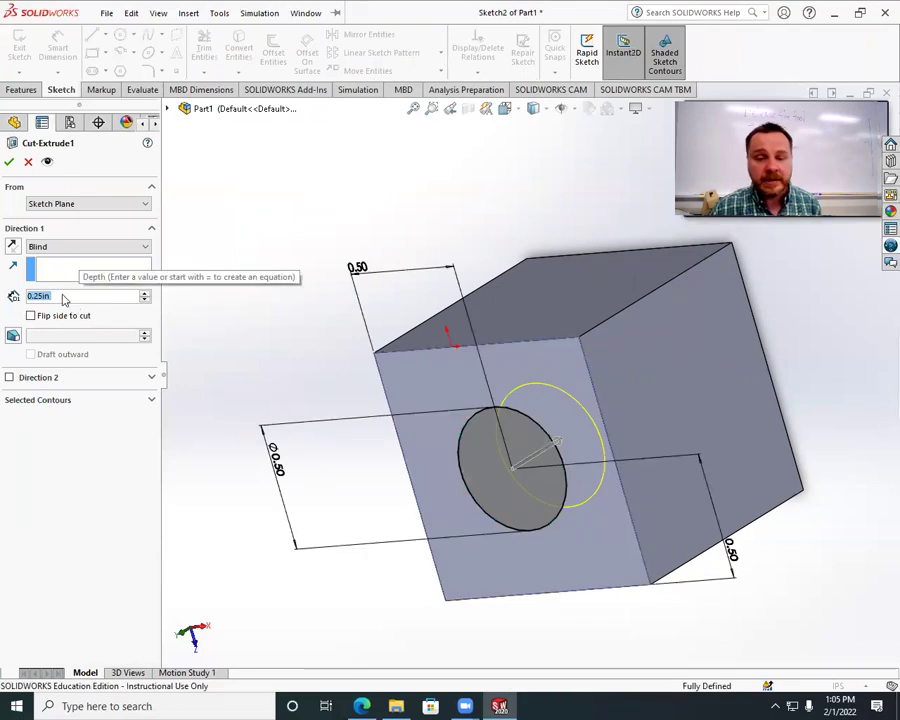
Set the Cut-Extrude1 depth to 1.00 in, switch its end condition to Through All, and confirm.
{"action": "type", "text": "1"}
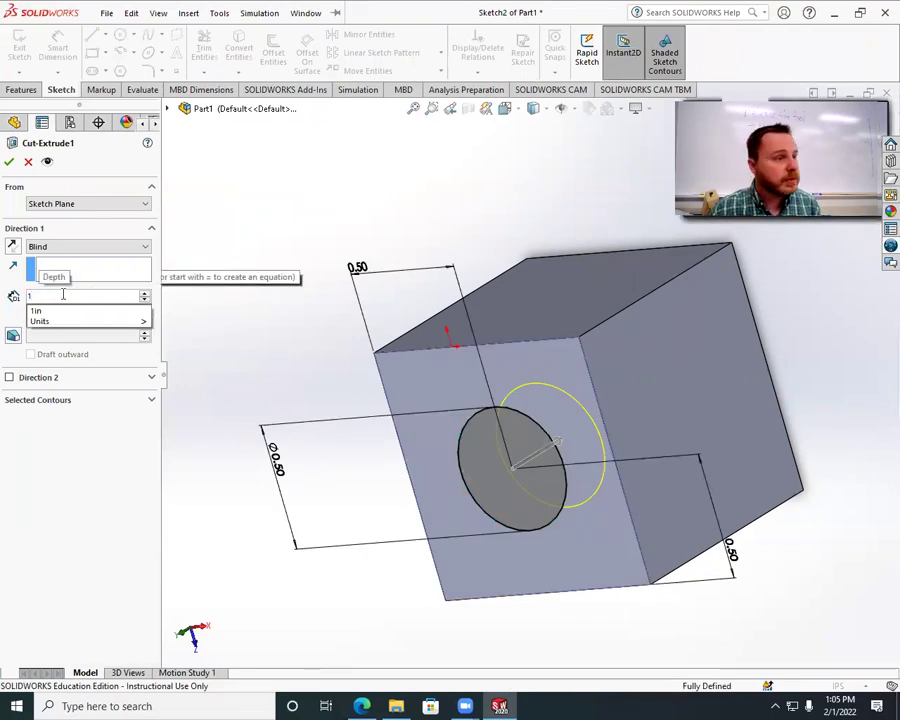
{"action": "key", "text": "Return"}
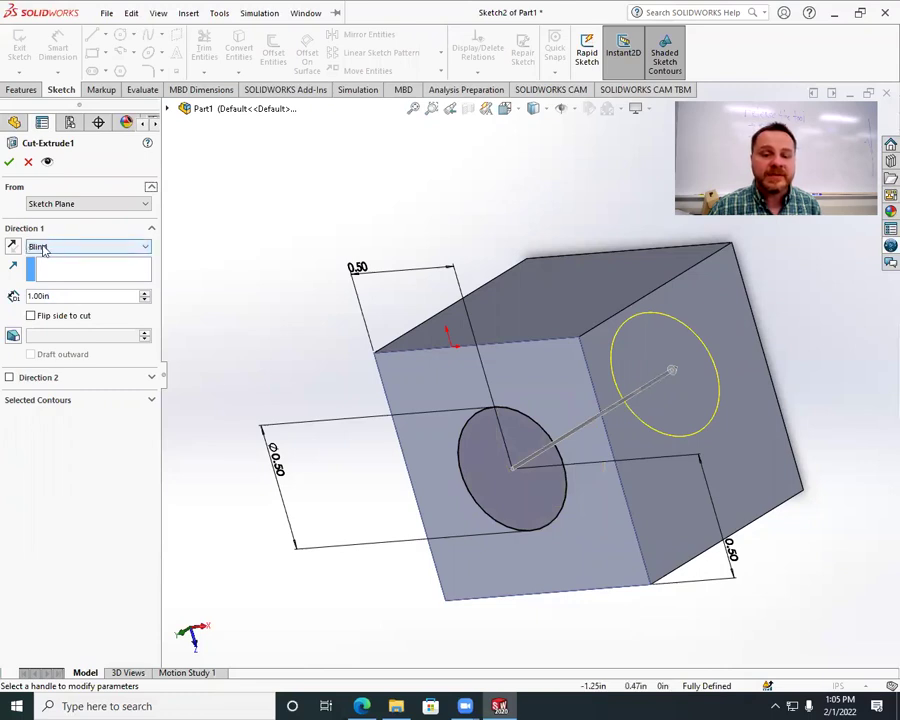
{"action": "left_click", "coordinate": [141, 249]}
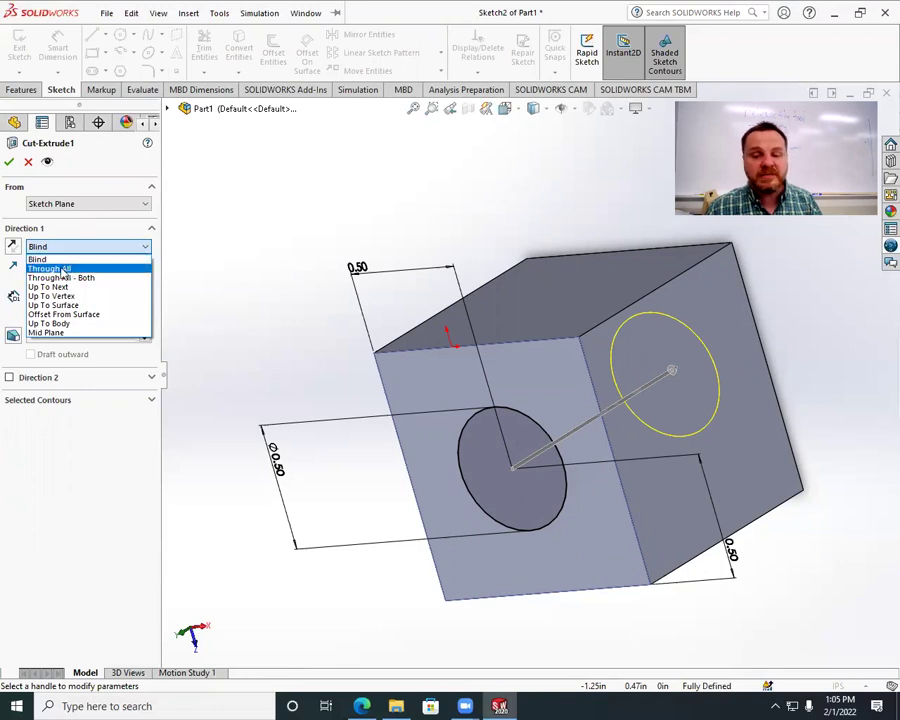
{"action": "left_click", "coordinate": [63, 268]}
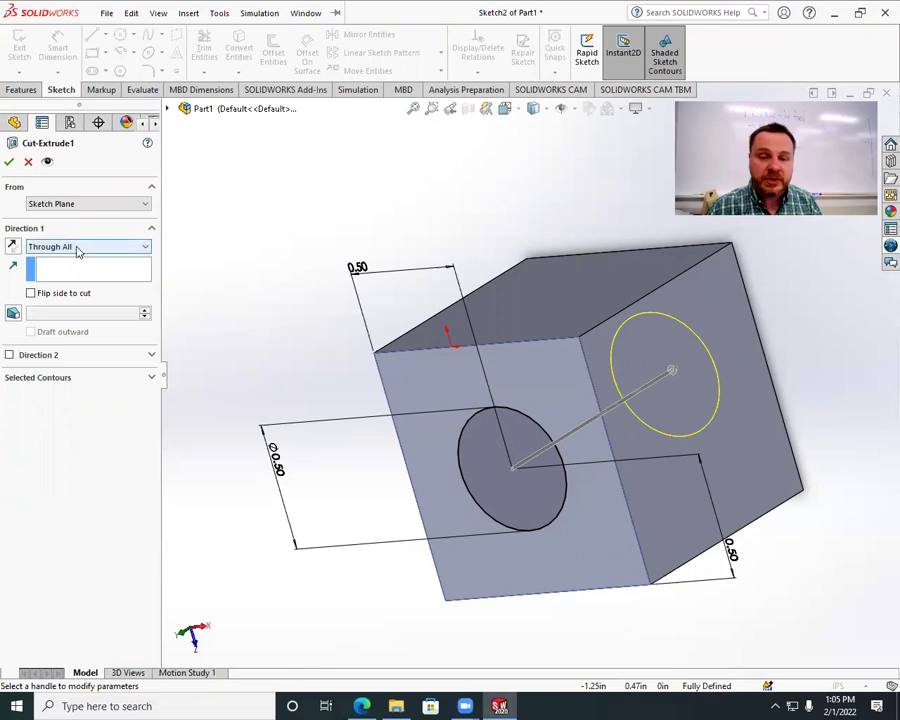
{"action": "left_click", "coordinate": [75, 248]}
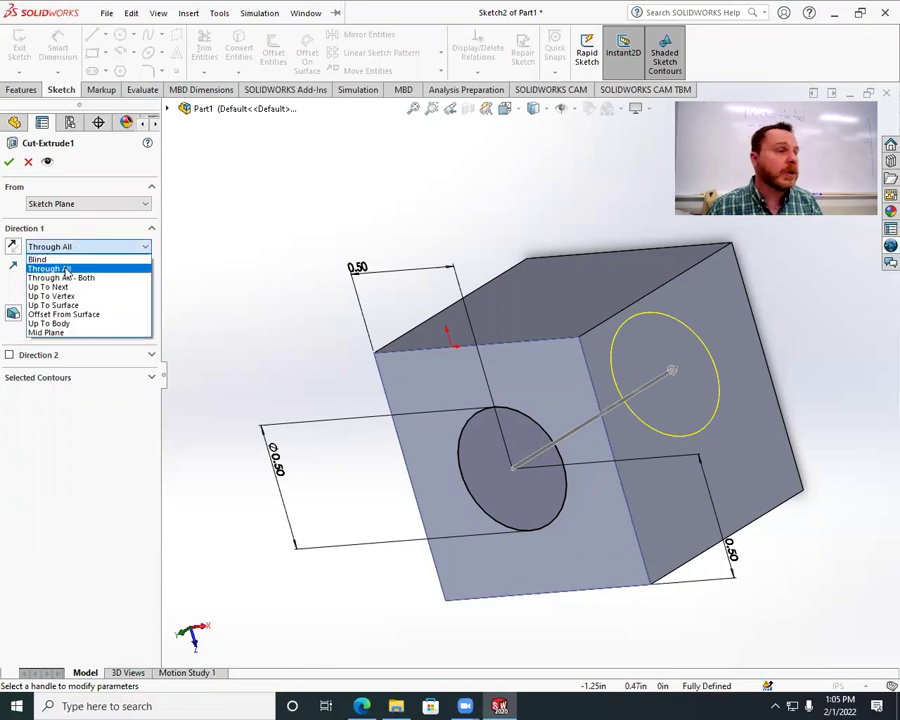
{"action": "left_click", "coordinate": [66, 272]}
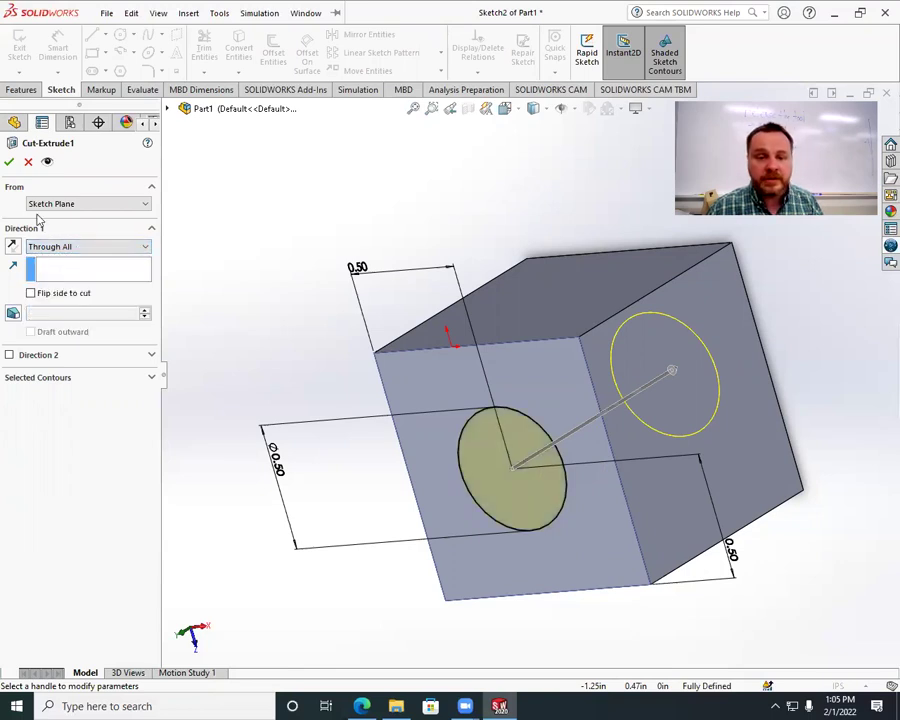
{"action": "left_click", "coordinate": [9, 161]}
{"action": "middle_click_drag", "start_coordinate": [283, 427], "coordinate": [336, 519]}
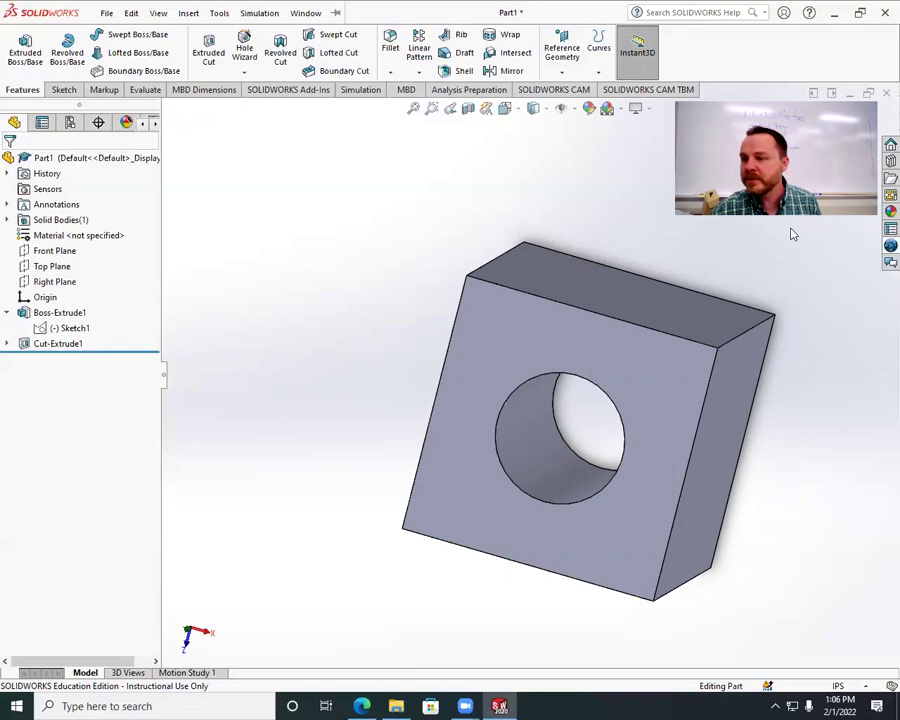
{"action": "left_click", "coordinate": [889, 145]}
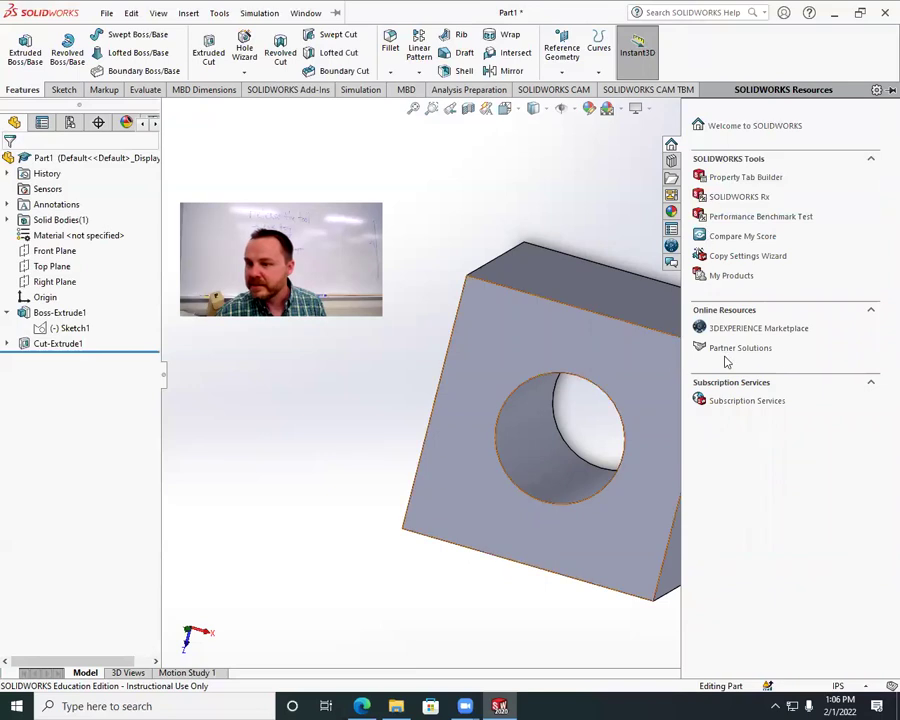
Open the Welcome to SOLIDWORKS screen at its Learn page.
{"action": "left_click", "coordinate": [748, 128]}
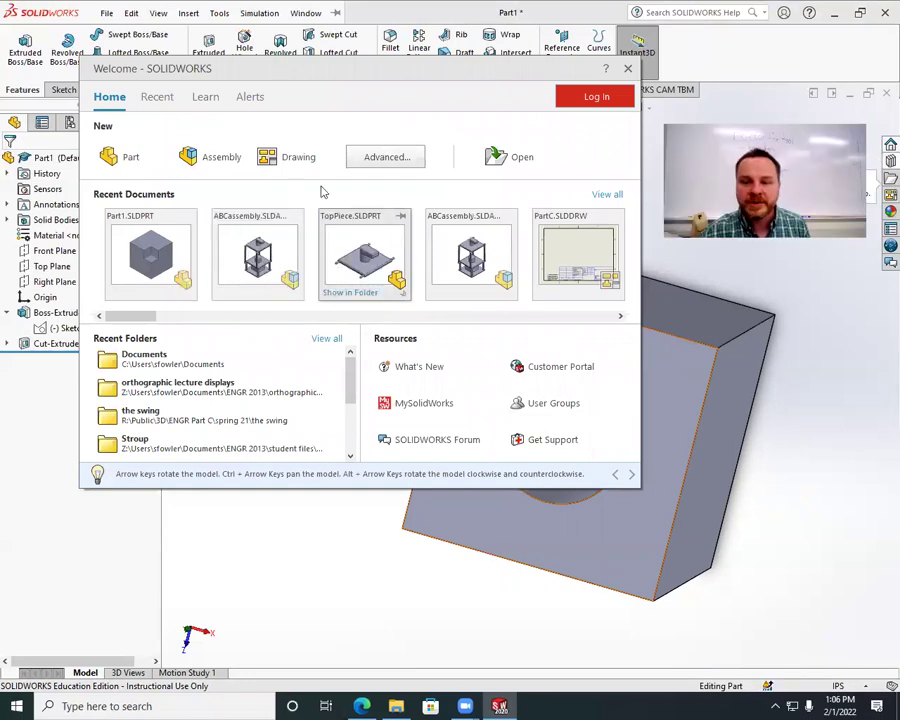
{"action": "left_click", "coordinate": [202, 98]}
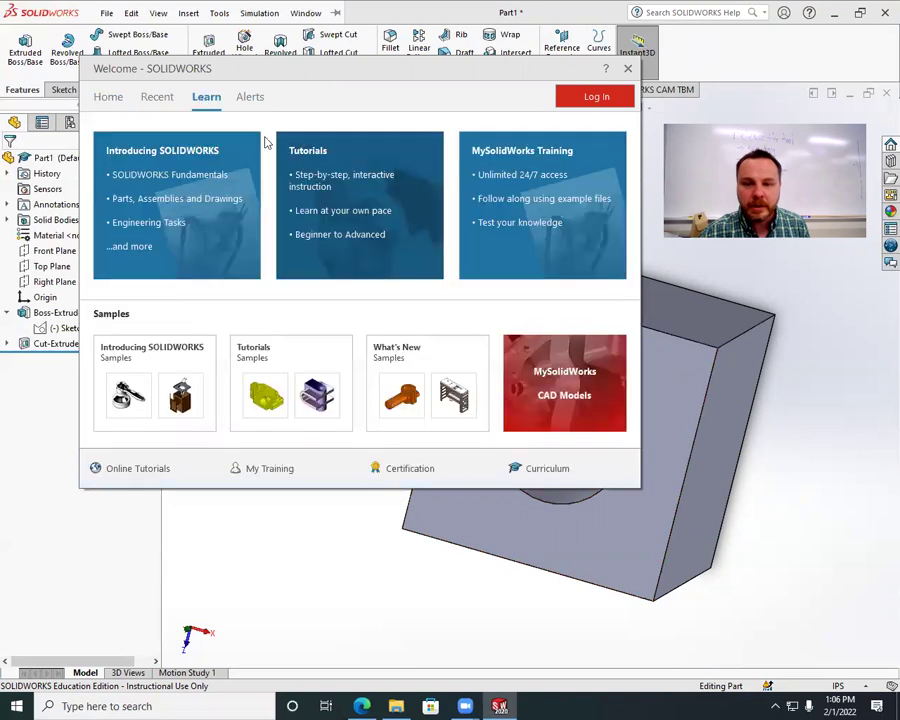
Open the Tutorials and start the Lesson 1: Parts tutorial.
{"action": "left_click", "coordinate": [350, 207]}
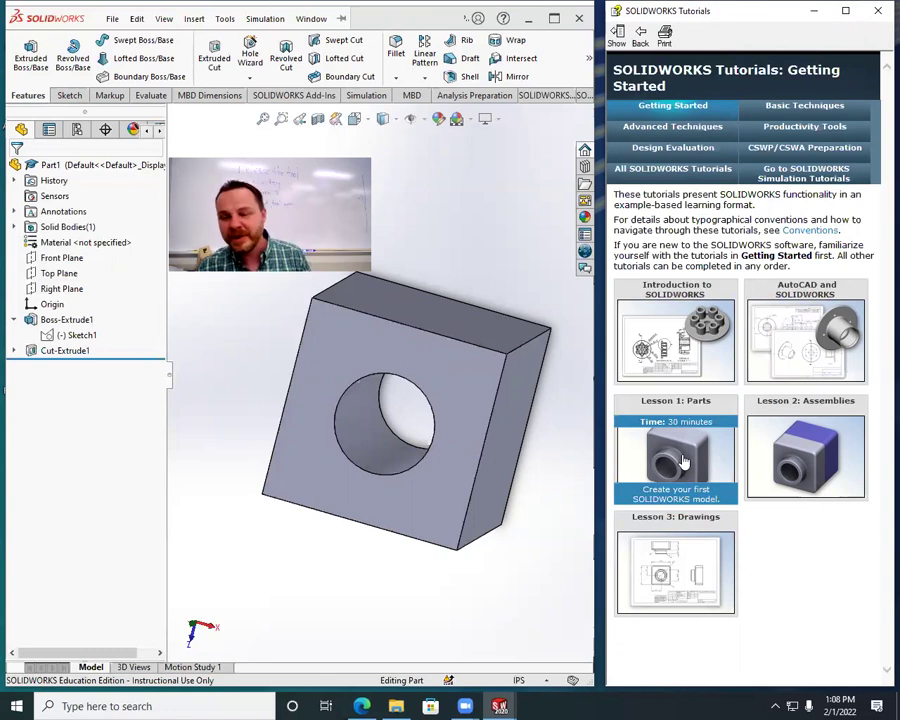
{"action": "left_click", "coordinate": [684, 461]}
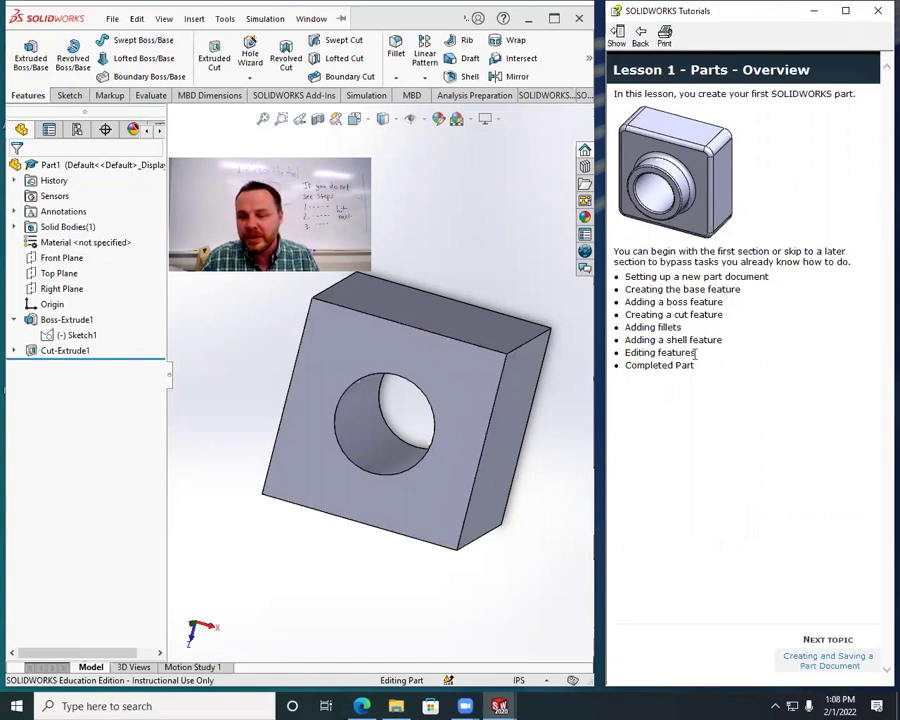
Page through the Lesson 1 topics, ending on Creating the Base.
{"action": "left_click", "coordinate": [812, 663]}
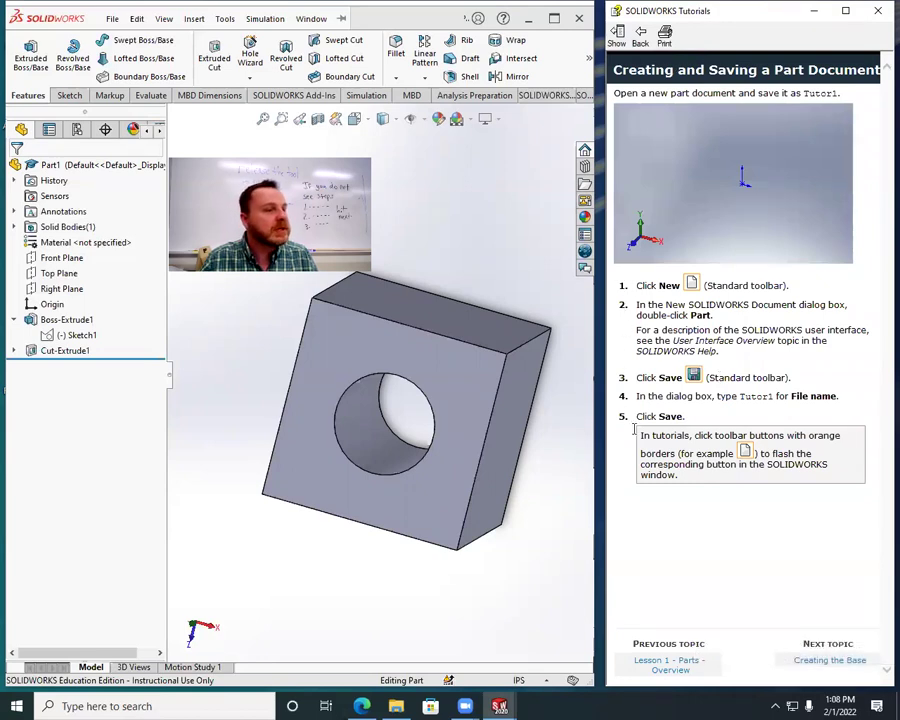
{"action": "left_click", "coordinate": [826, 662]}
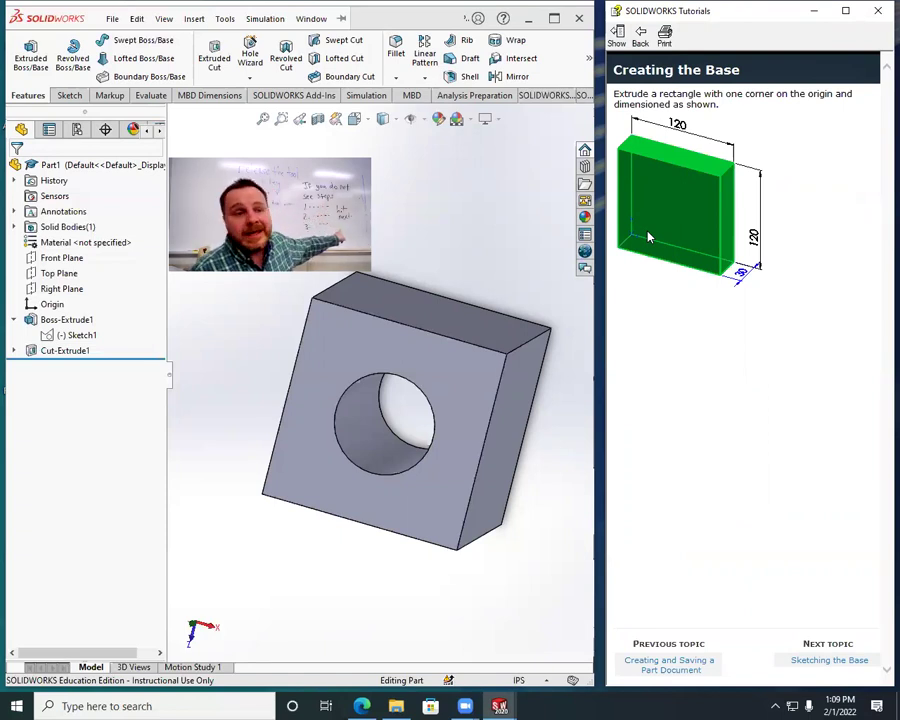
{"action": "left_click", "coordinate": [836, 661]}
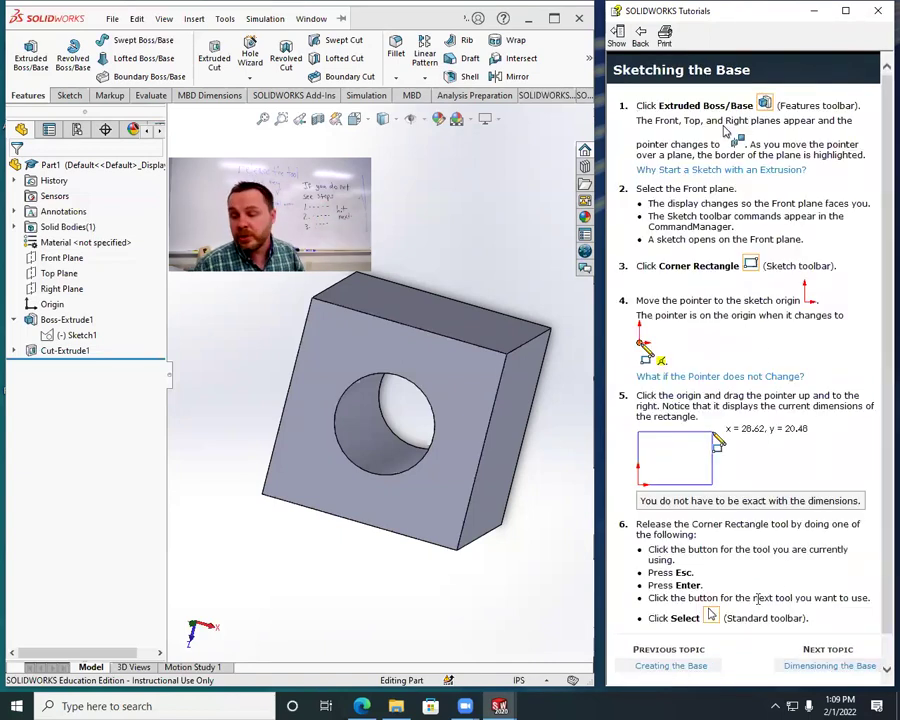
{"action": "left_click", "coordinate": [660, 666]}
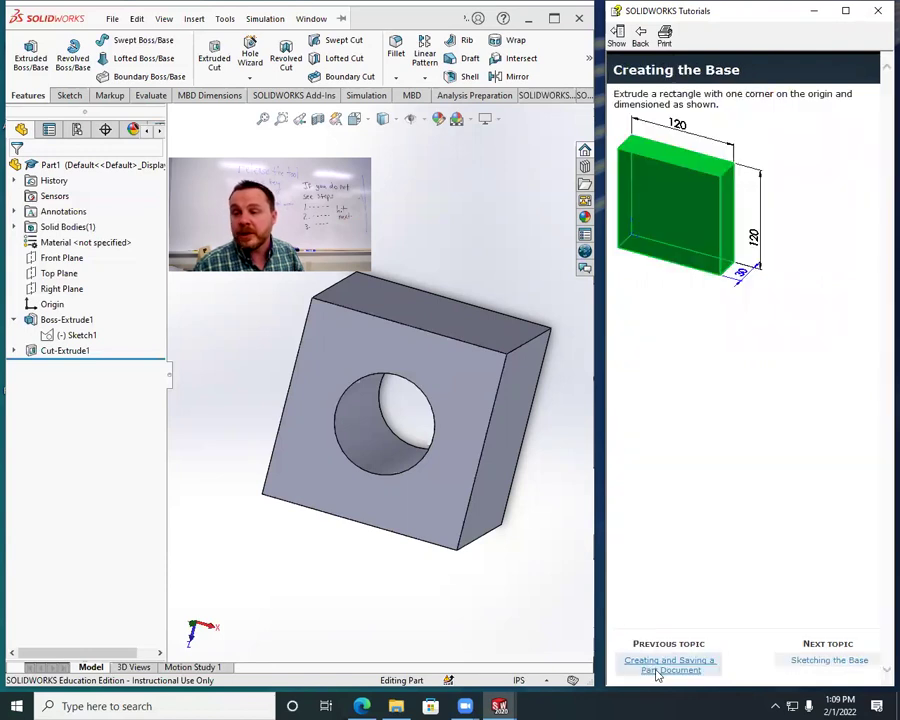
{"action": "left_click", "coordinate": [850, 660]}
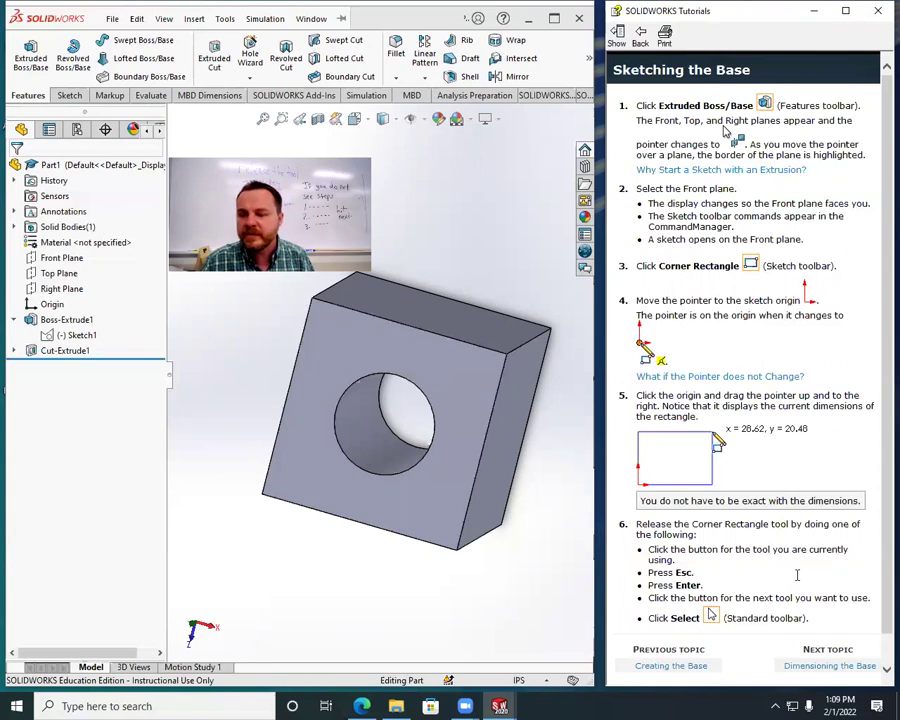
{"action": "left_click", "coordinate": [683, 665]}
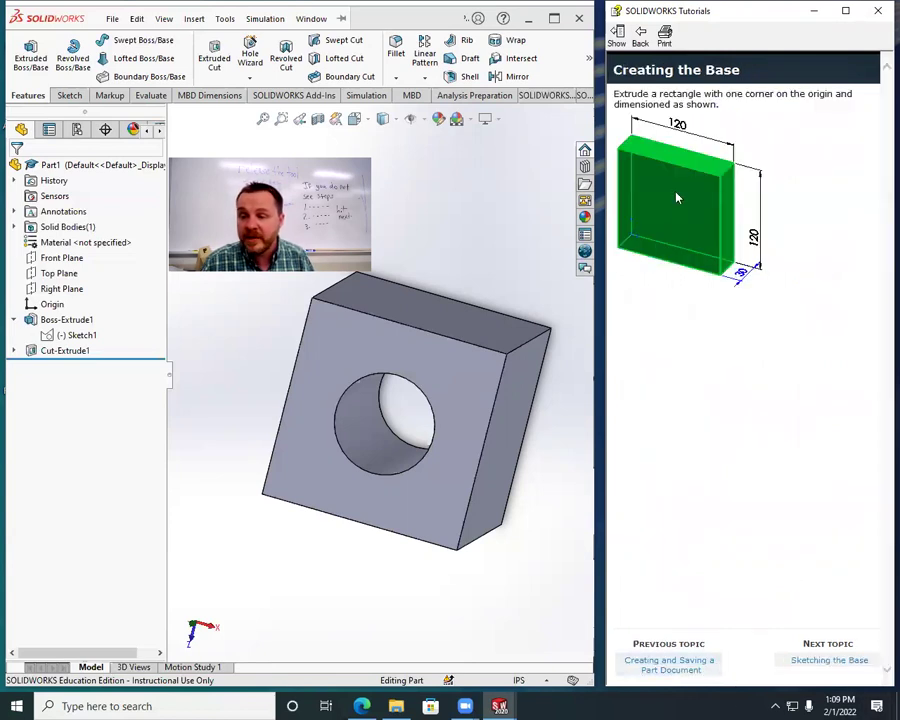